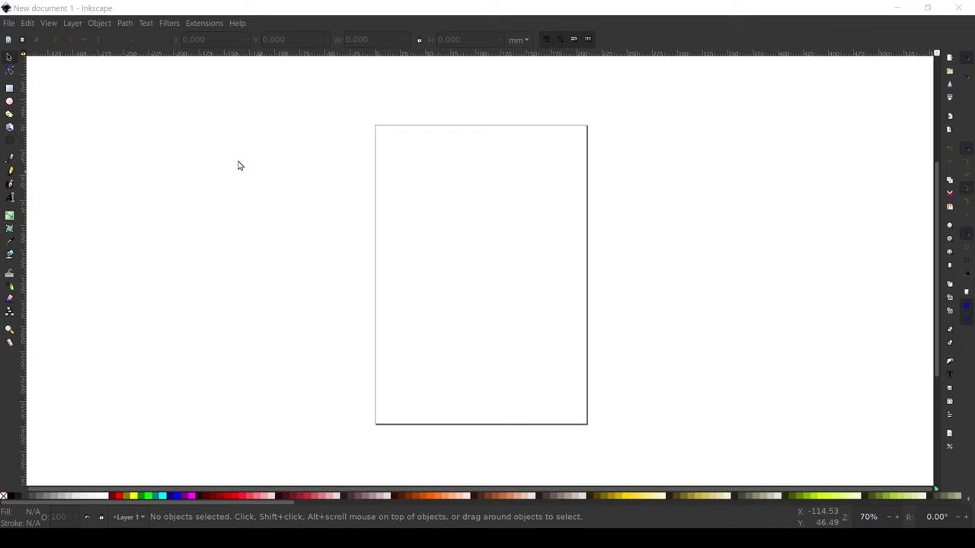
Import cat-4475583_640.png as an embedded 640 × 537 image and drag it onto the page.
{"action": "left_click", "coordinate": [8, 23]}
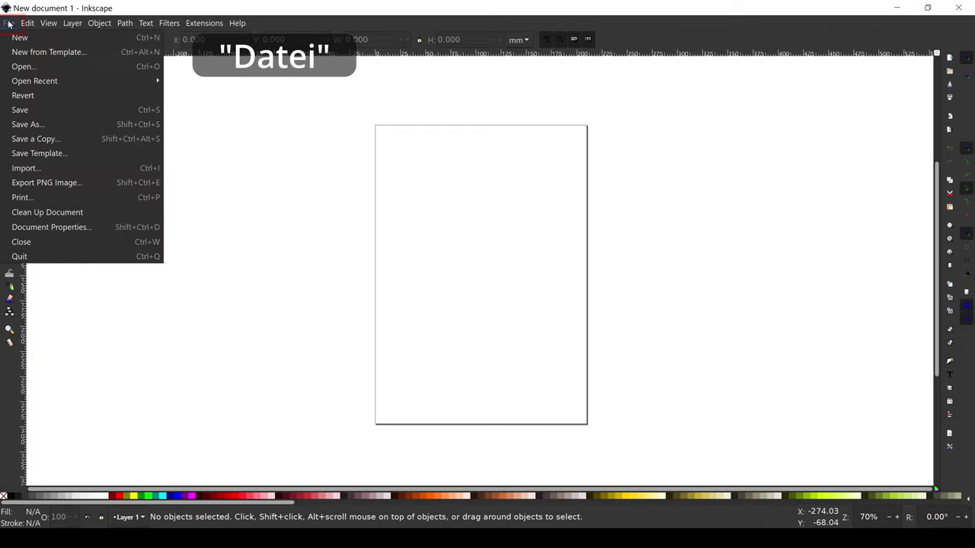
{"action": "left_click", "coordinate": [50, 171]}
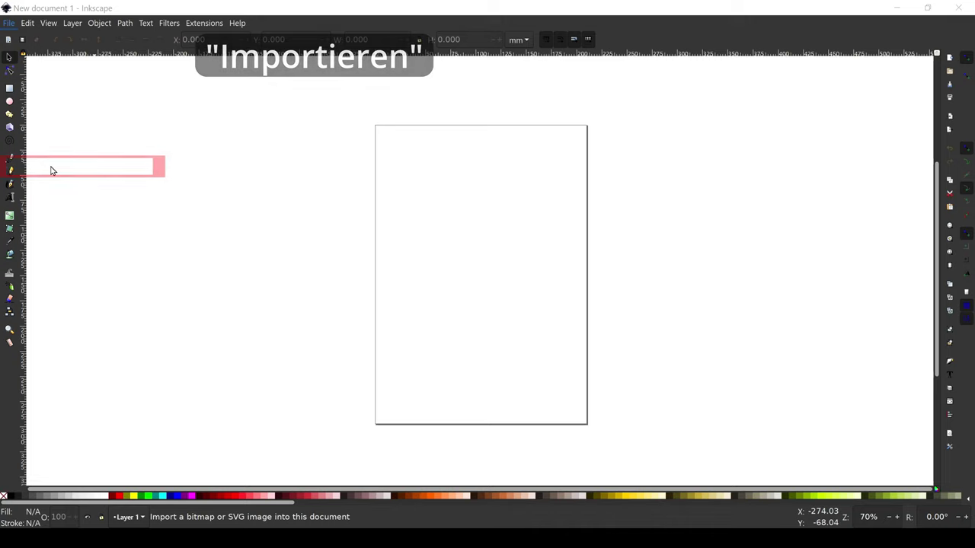
{"action": "left_click", "coordinate": [200, 161]}
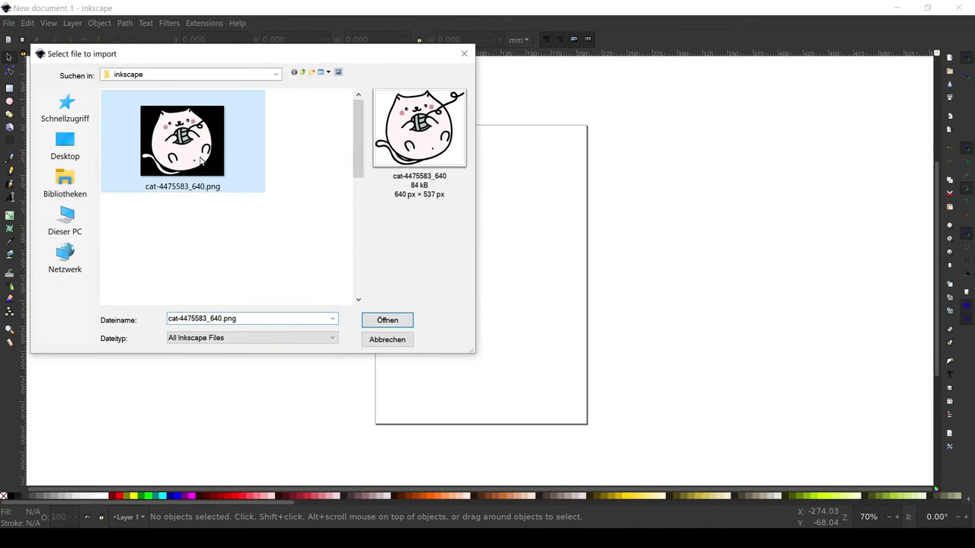
{"action": "left_click", "coordinate": [387, 316]}
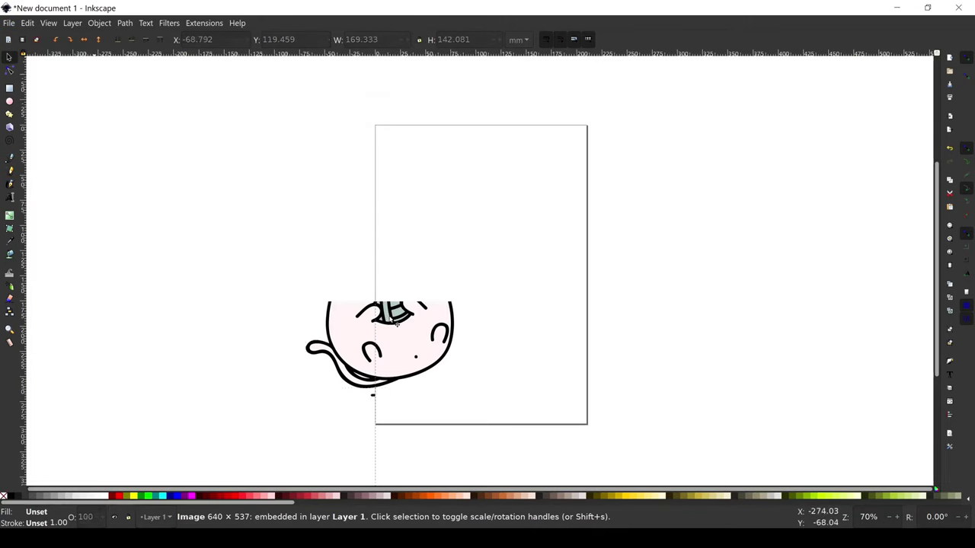
{"action": "left_click_drag", "start_coordinate": [399, 328], "coordinate": [487, 276]}
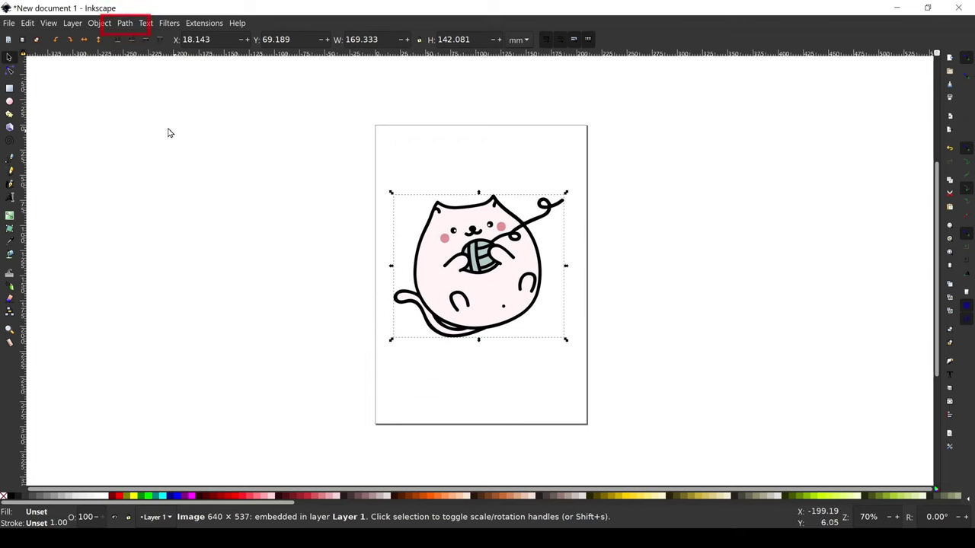
Open Trace Bitmap for the cat, preview a black-and-white trace, and switch to Multiple scans.
{"action": "left_click", "coordinate": [126, 23]}
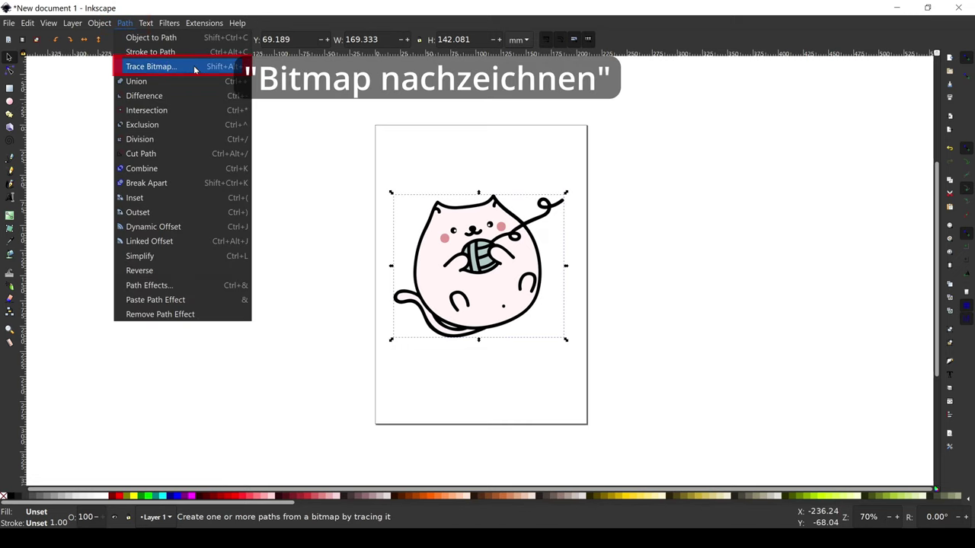
{"action": "left_click", "coordinate": [194, 67]}
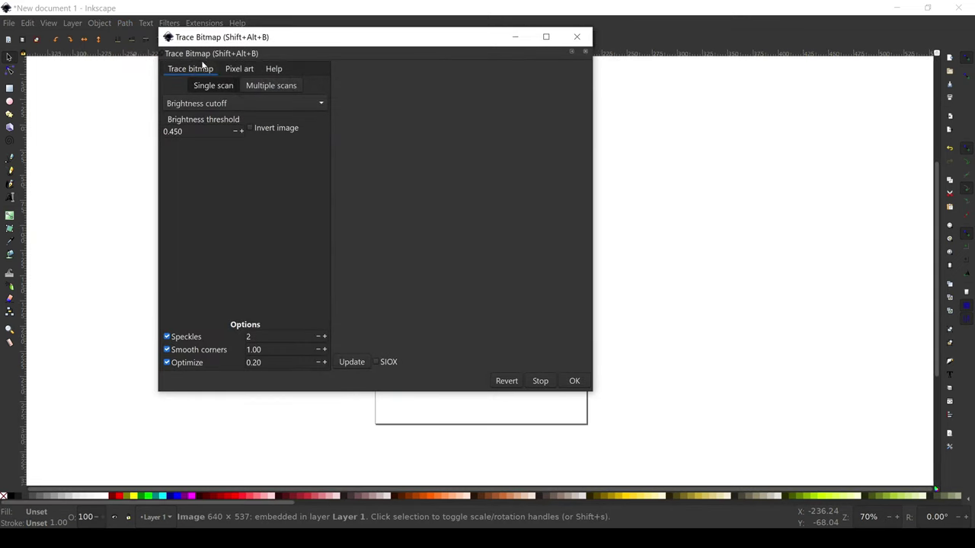
{"action": "mouse_move", "coordinate": [225, 42]}
{"action": "left_mouse_down"}
{"action": "mouse_move", "coordinate": [128, 88]}
{"action": "mouse_move", "coordinate": [311, 270]}
{"action": "left_mouse_up"}
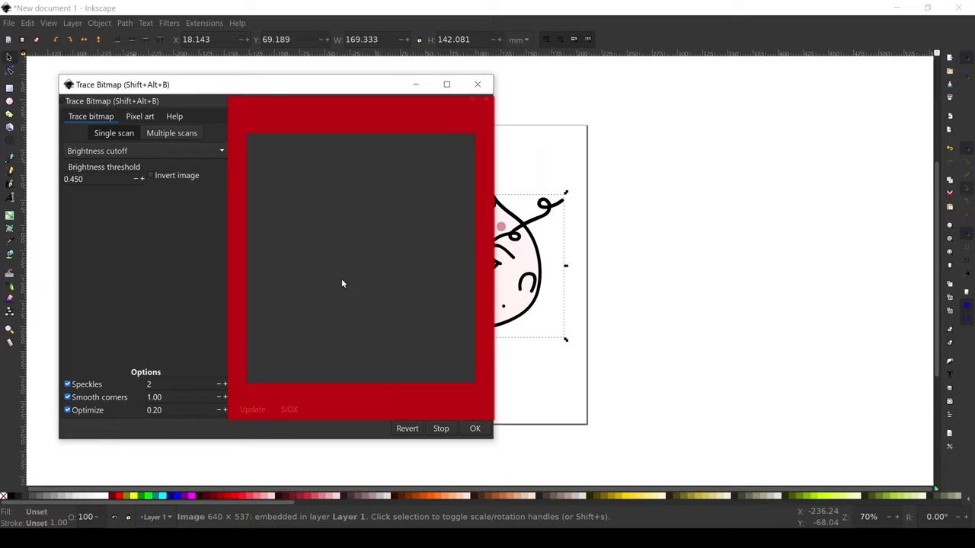
{"action": "left_click_drag", "start_coordinate": [374, 206], "coordinate": [362, 200]}
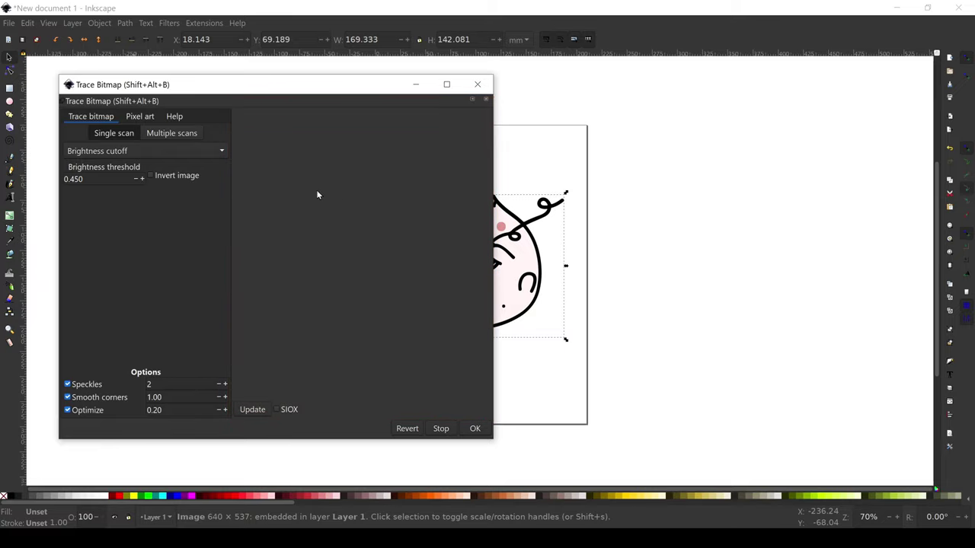
{"action": "left_click", "coordinate": [260, 410]}
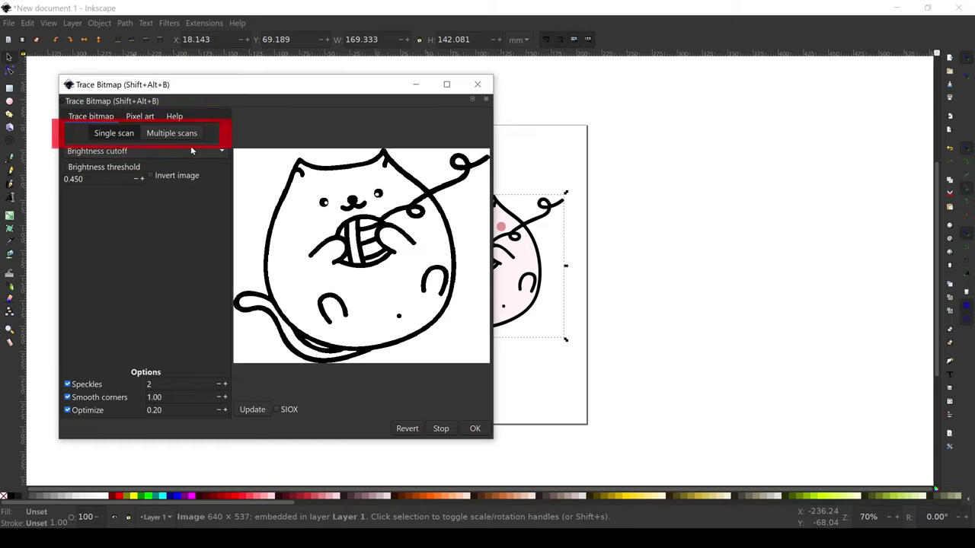
{"action": "left_click", "coordinate": [172, 133]}
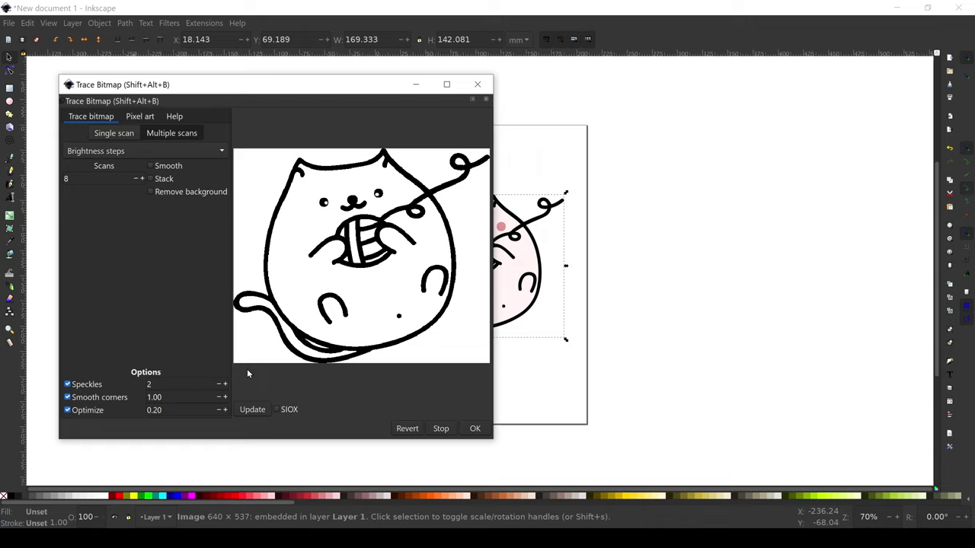
{"action": "left_click", "coordinate": [252, 409]}
Set the multiple-scan mode to Colors with 5 scans and refresh the coloured preview.
{"action": "left_click", "coordinate": [176, 152]}
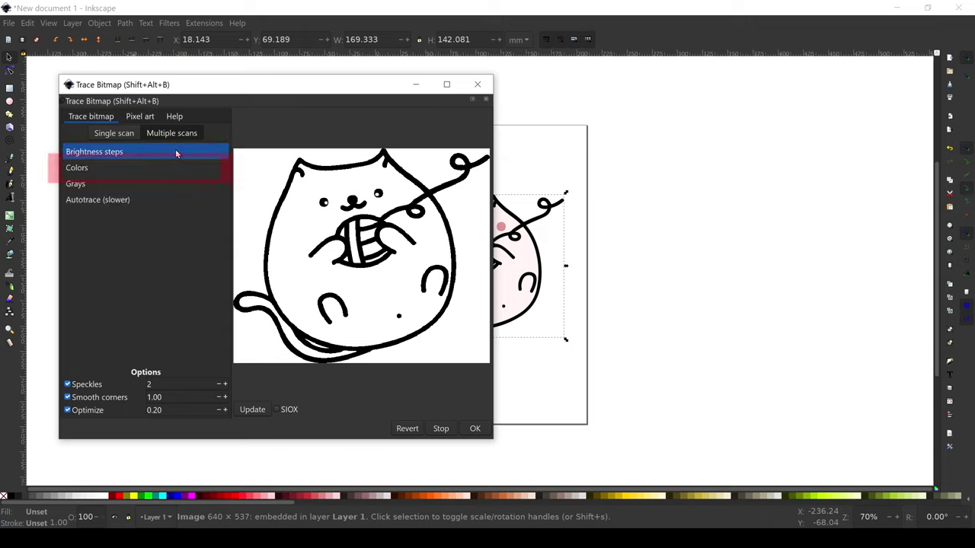
{"action": "left_click", "coordinate": [122, 167]}
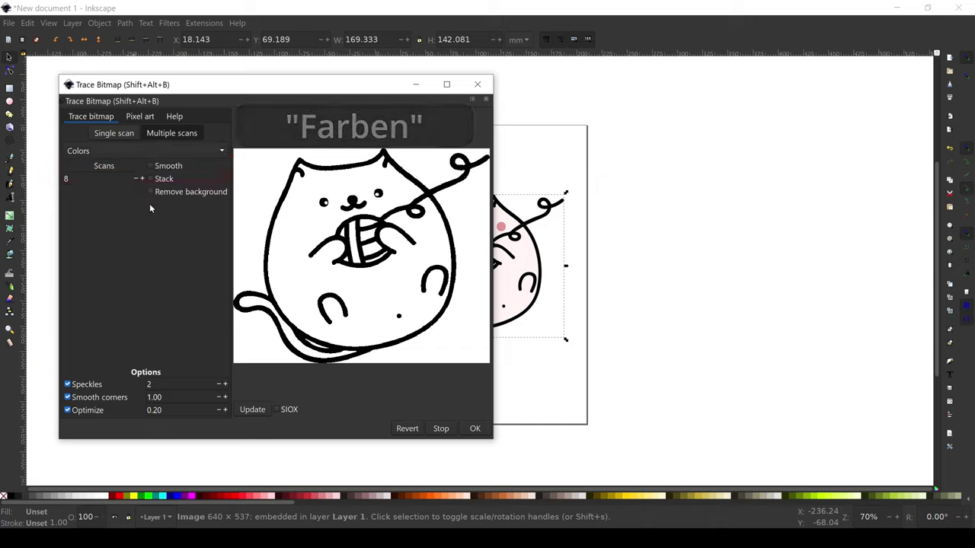
{"action": "left_click", "coordinate": [256, 411]}
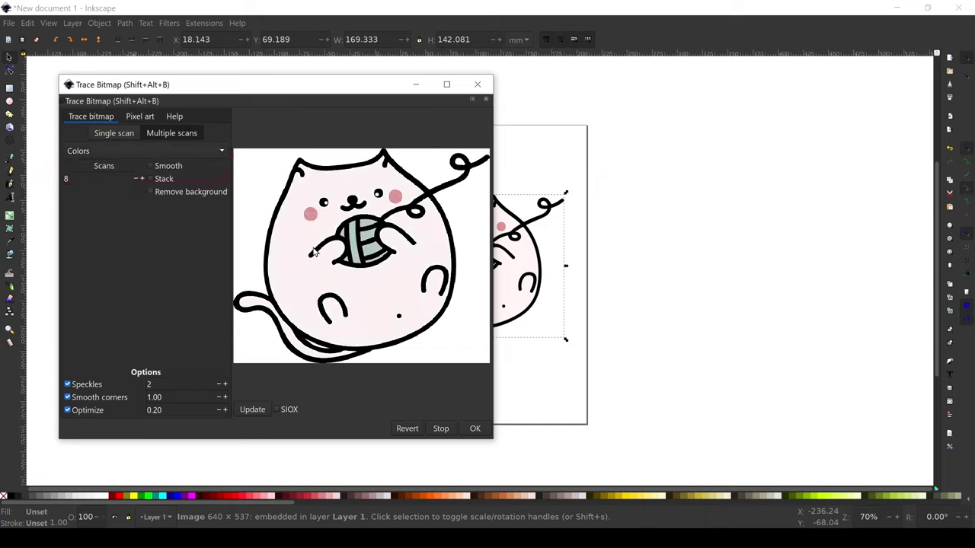
{"action": "left_click", "coordinate": [136, 179]}
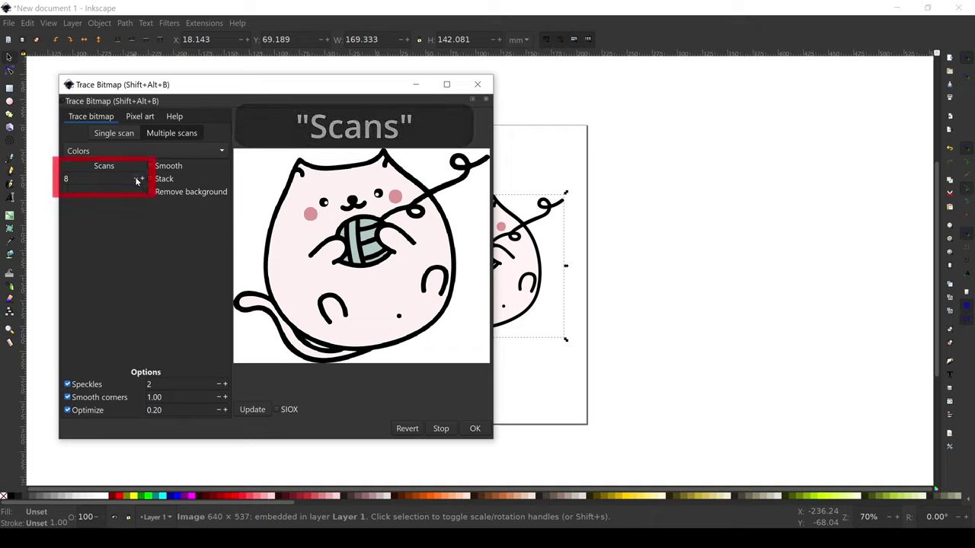
{"action": "left_click", "coordinate": [137, 180]}
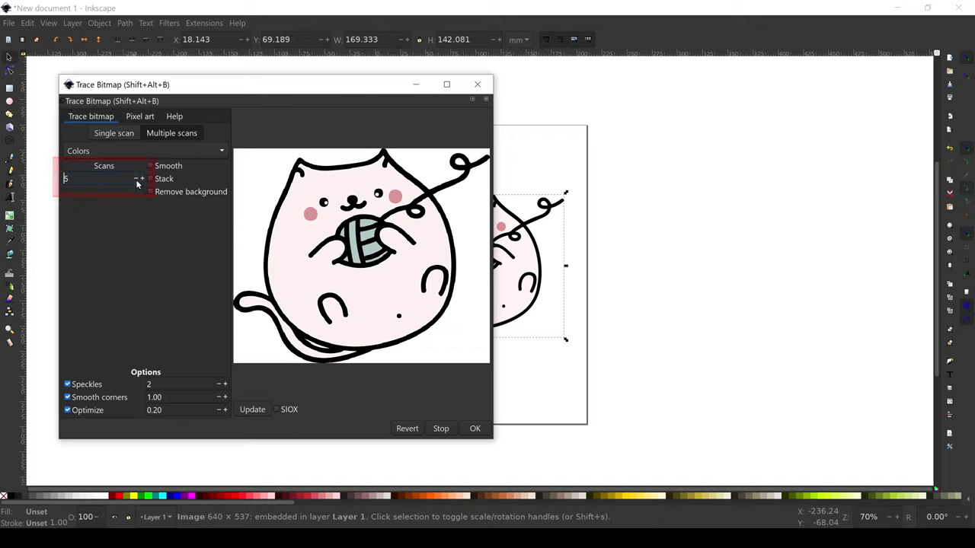
{"action": "left_click", "coordinate": [256, 409]}
{"action": "left_click", "coordinate": [257, 410]}
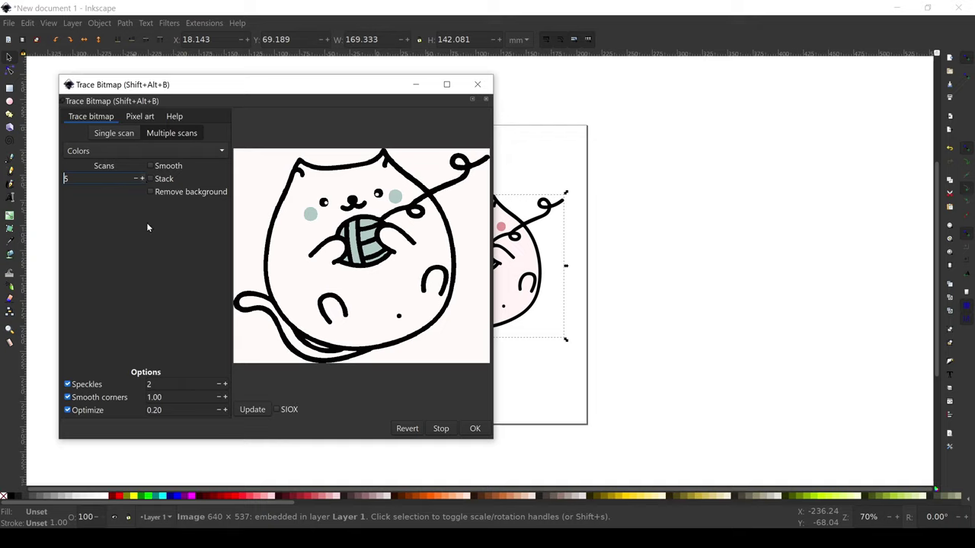
{"action": "left_click", "coordinate": [257, 409]}
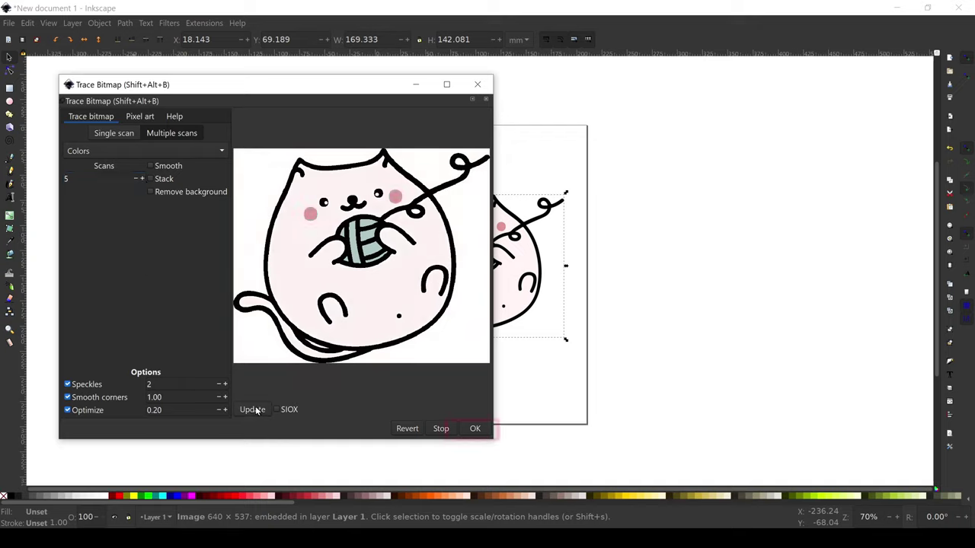
Apply the 5-scan Colors trace and move the traced cat group off the original bitmap.
{"action": "left_click", "coordinate": [476, 430]}
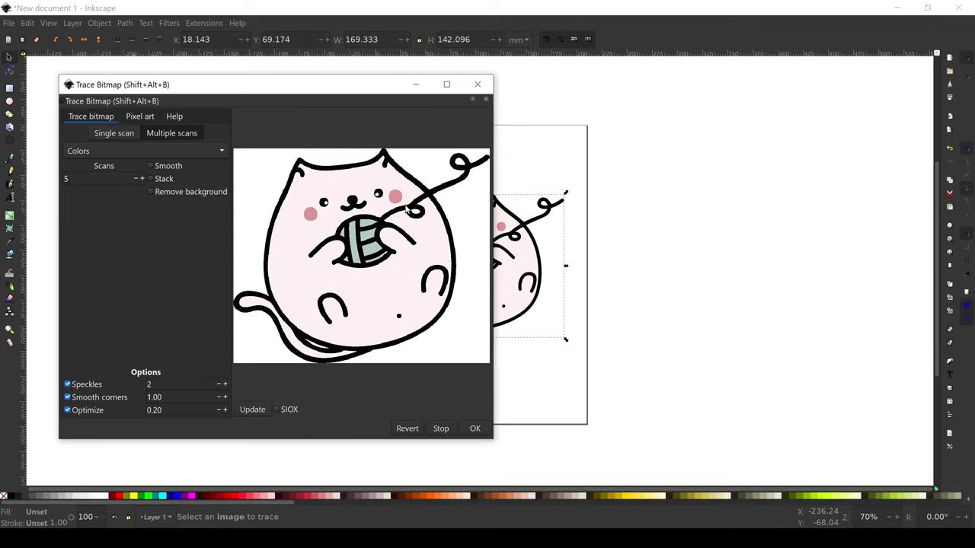
{"action": "left_click_drag", "start_coordinate": [385, 87], "coordinate": [225, 98]}
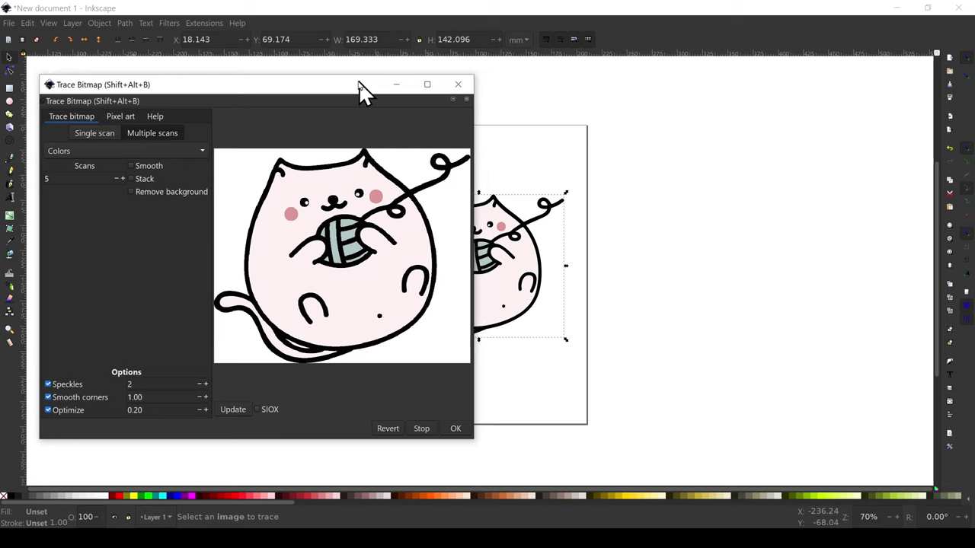
{"action": "left_click", "coordinate": [477, 258]}
{"action": "left_click_drag", "start_coordinate": [477, 258], "coordinate": [576, 301]}
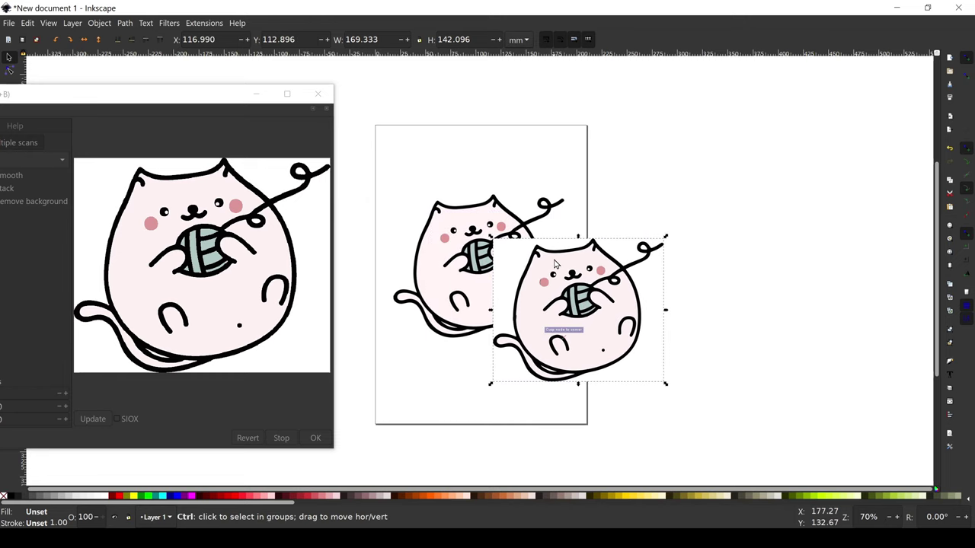
Zoom out to the whole page and delete the unwanted traced cat group.
{"action": "scroll", "coordinate": [555, 264], "scroll_direction": "up", "scroll_amount": 1}
{"action": "scroll", "coordinate": [565, 282], "scroll_direction": "up", "scroll_amount": 1}
{"action": "scroll", "coordinate": [575, 301], "scroll_direction": "up", "scroll_amount": 1}
{"action": "scroll", "coordinate": [585, 320], "scroll_direction": "up", "scroll_amount": 1}
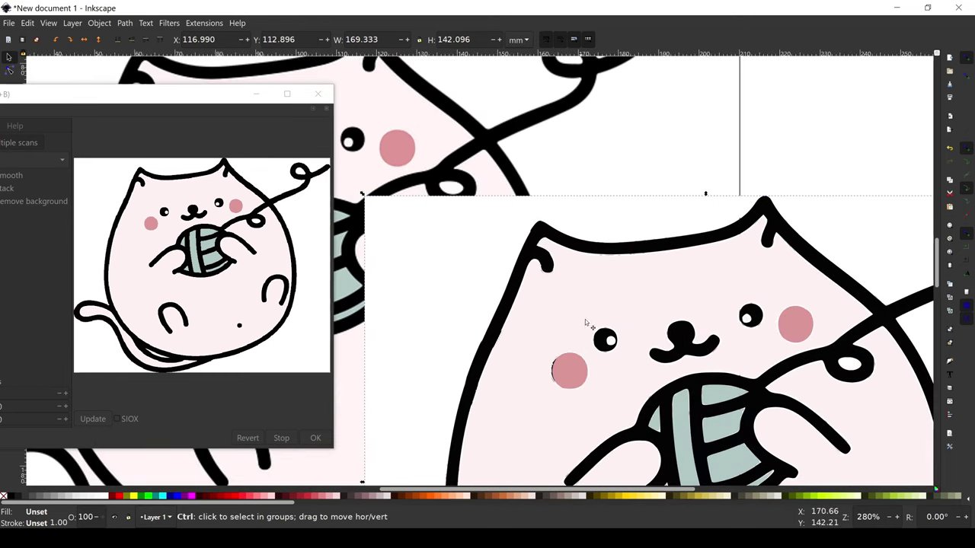
{"action": "scroll", "coordinate": [636, 367], "scroll_direction": "up", "scroll_amount": 1}
{"action": "scroll", "coordinate": [601, 344], "scroll_direction": "up", "scroll_amount": 1}
{"action": "scroll", "coordinate": [591, 350], "scroll_direction": "up", "scroll_amount": 1}
{"action": "scroll", "coordinate": [588, 351], "scroll_direction": "up", "scroll_amount": 1}
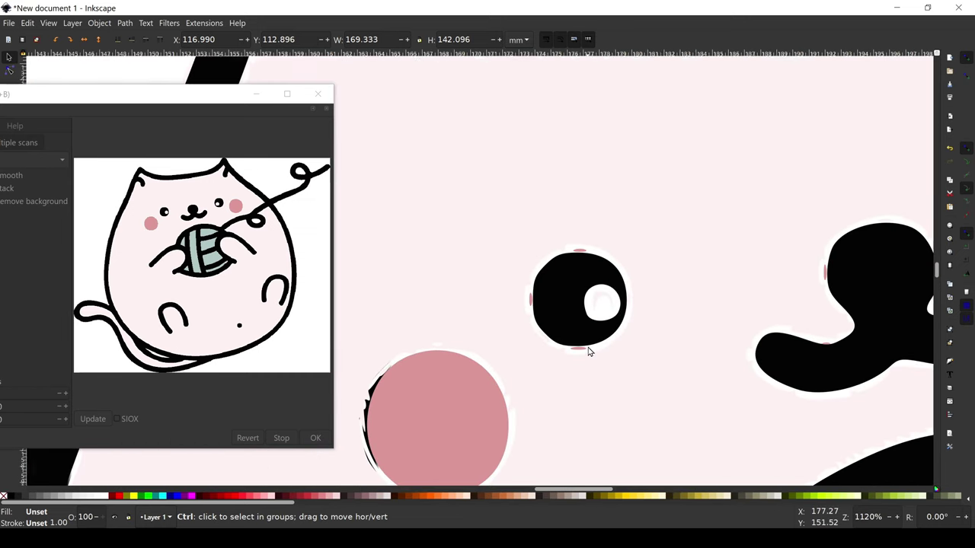
{"action": "scroll", "coordinate": [588, 351], "scroll_direction": "up", "scroll_amount": 1}
{"action": "left_click", "coordinate": [575, 353]}
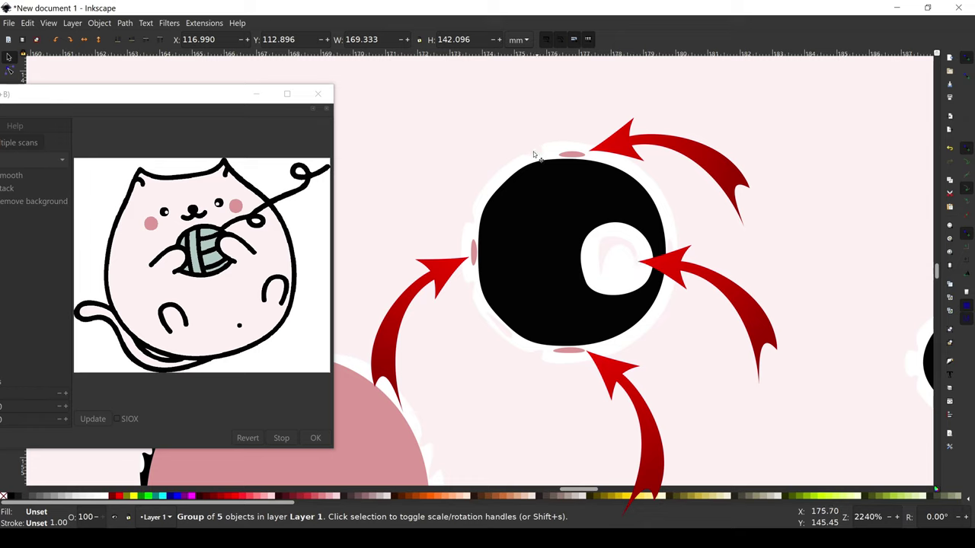
{"action": "key", "text": "ctrl"}
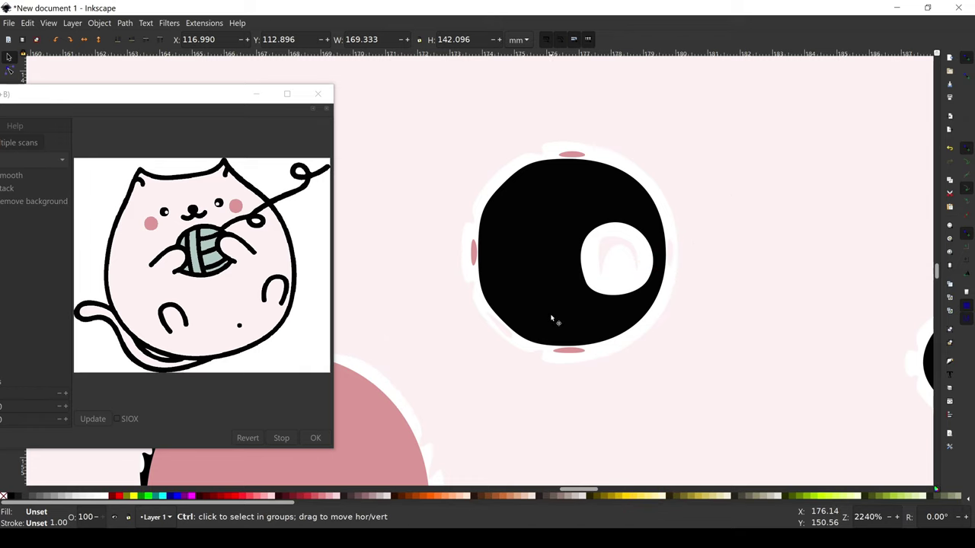
{"action": "scroll", "coordinate": [551, 318], "scroll_direction": "down", "scroll_amount": 2}
{"action": "scroll", "coordinate": [552, 318], "scroll_direction": "down", "scroll_amount": 1}
{"action": "scroll", "coordinate": [553, 319], "scroll_direction": "down", "scroll_amount": 3}
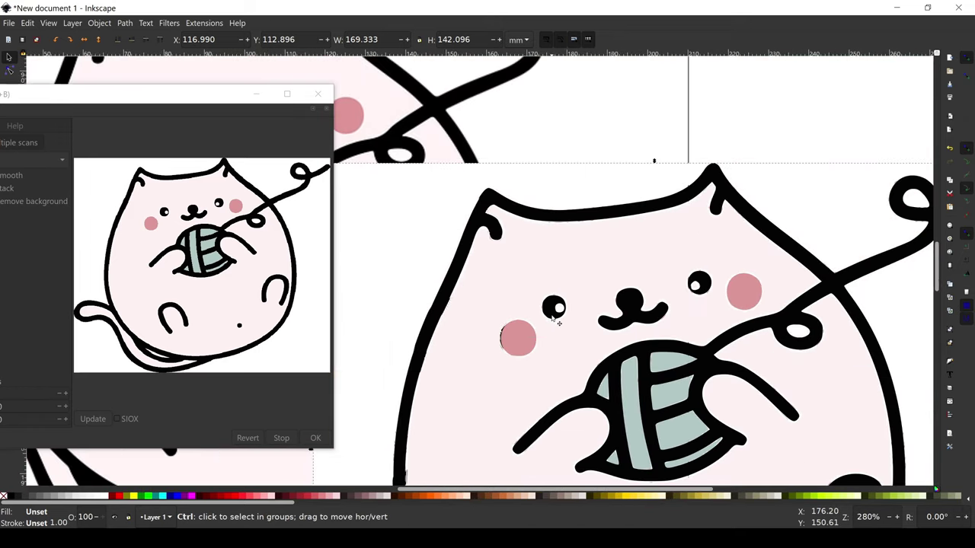
{"action": "scroll", "coordinate": [555, 319], "scroll_direction": "down", "scroll_amount": 2}
{"action": "scroll", "coordinate": [555, 319], "scroll_direction": "down", "scroll_amount": 1}
{"action": "scroll", "coordinate": [555, 319], "scroll_direction": "down", "scroll_amount": 1}
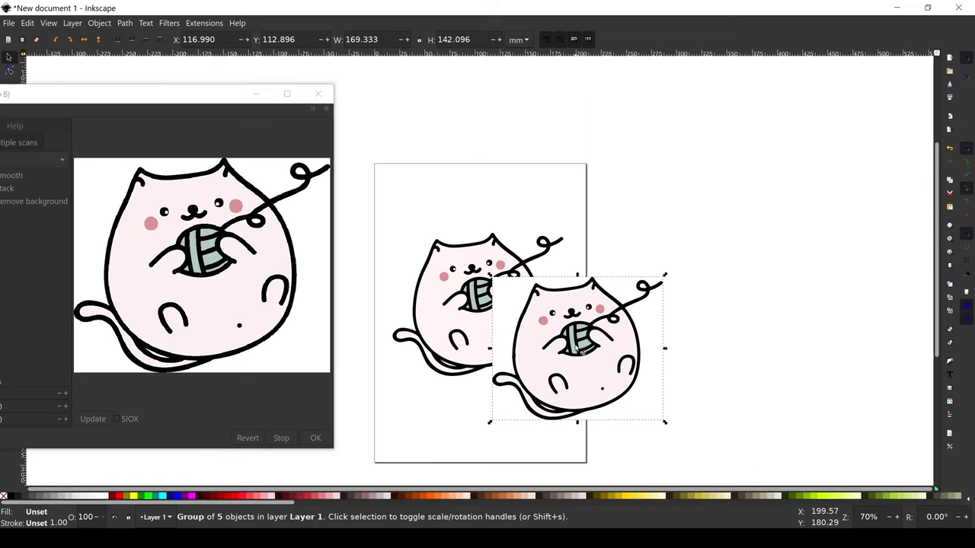
{"action": "key", "text": "Delete"}
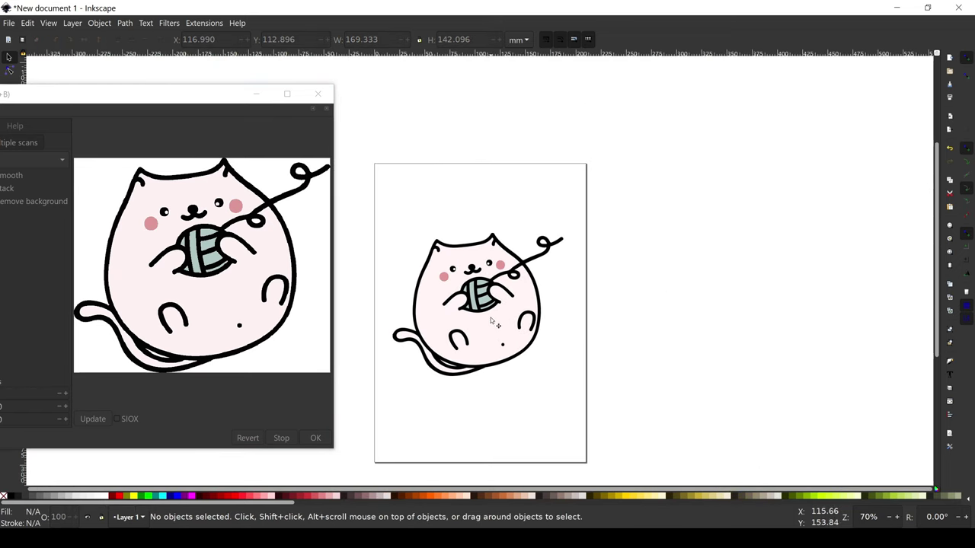
Reselect the cat bitmap, raise Speckles from 2 to 15, and run the 5-scan Colors trace.
{"action": "left_click", "coordinate": [489, 320]}
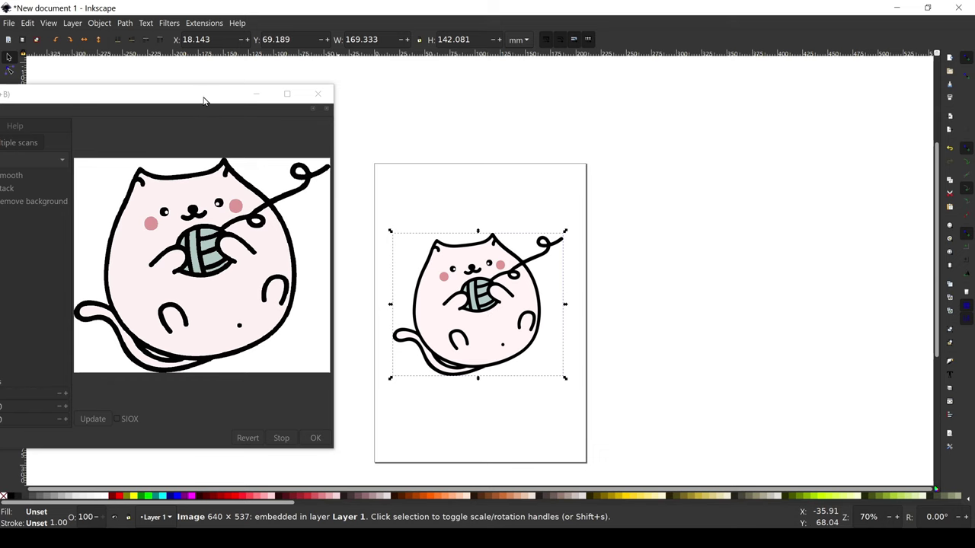
{"action": "left_click_drag", "start_coordinate": [204, 100], "coordinate": [343, 83]}
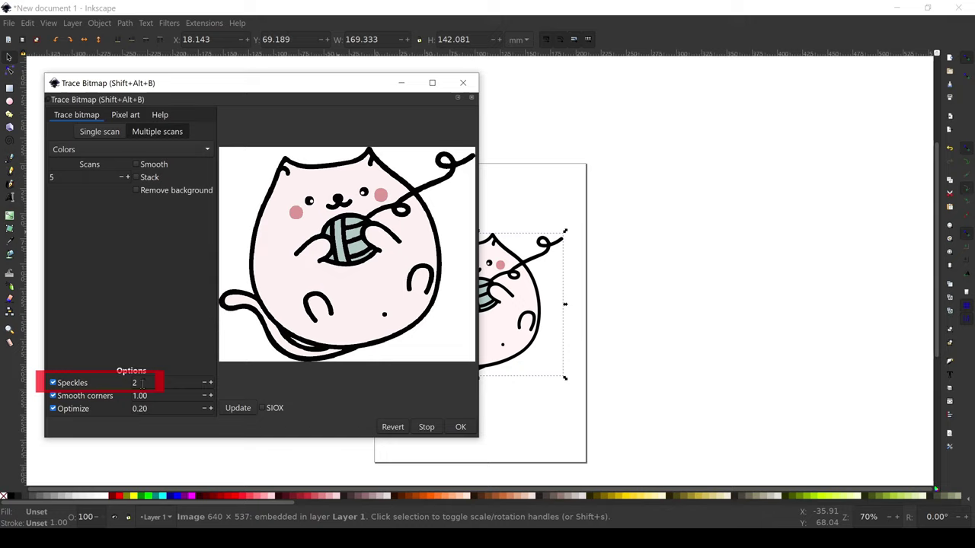
{"action": "left_click_drag", "start_coordinate": [192, 383], "coordinate": [116, 380]}
{"action": "type", "text": "15"}
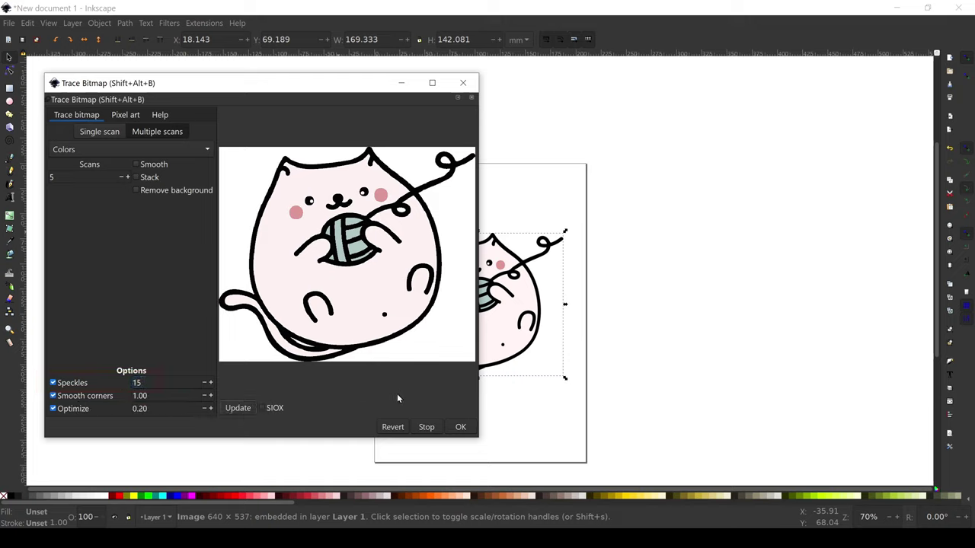
{"action": "left_click", "coordinate": [461, 428]}
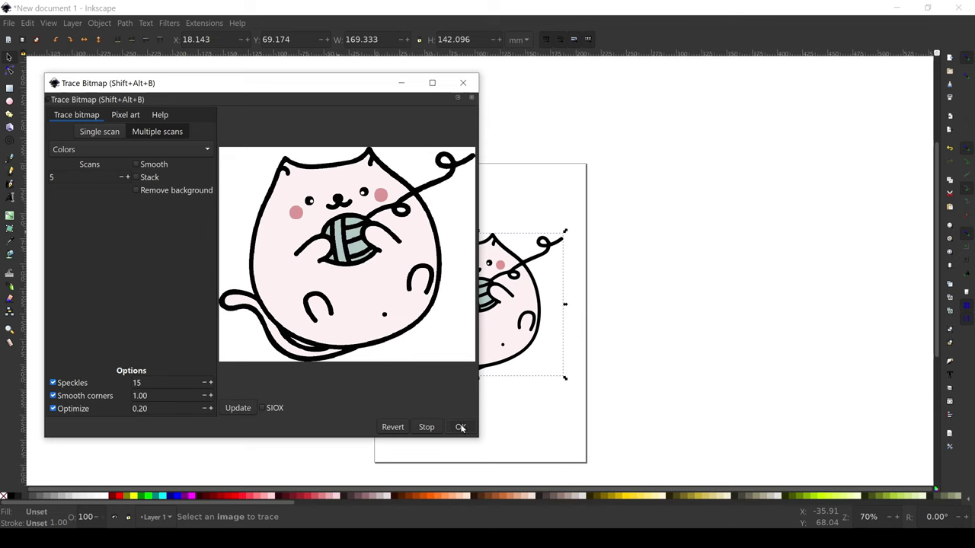
Move the traced cat aside and delete the original cat bitmap underneath.
{"action": "left_click_drag", "start_coordinate": [385, 82], "coordinate": [208, 87]}
{"action": "scroll", "coordinate": [472, 267], "scroll_direction": "up", "scroll_amount": 2}
{"action": "scroll", "coordinate": [471, 267], "scroll_direction": "up", "scroll_amount": 2}
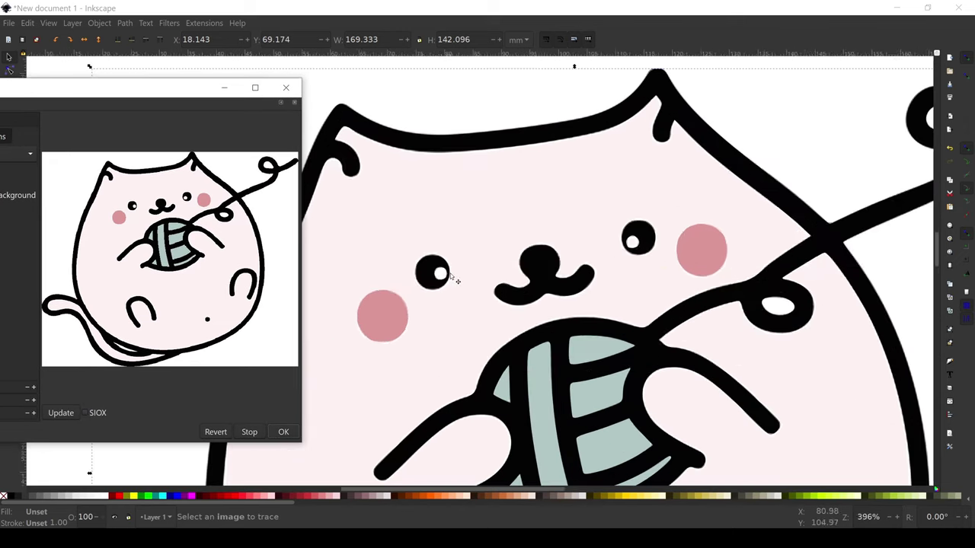
{"action": "scroll", "coordinate": [444, 279], "scroll_direction": "up", "scroll_amount": 2}
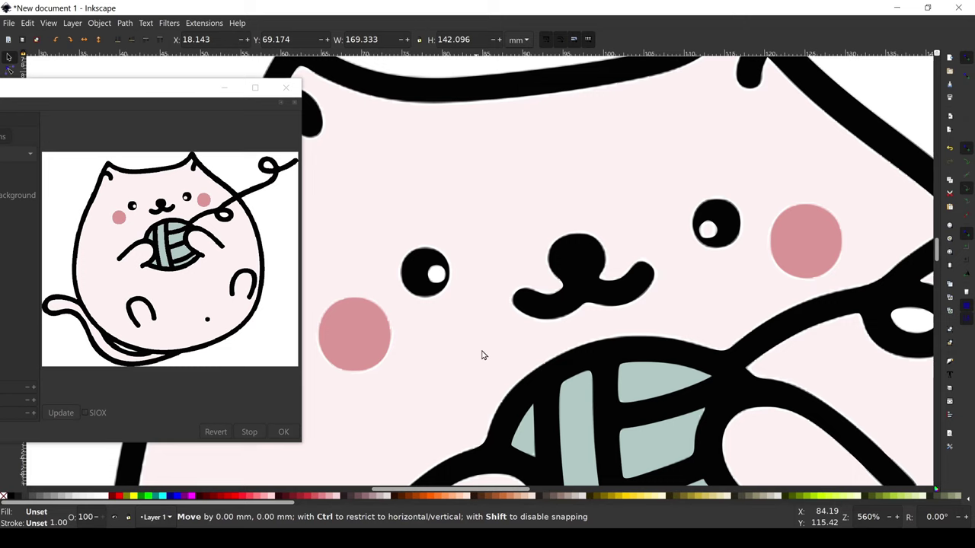
{"action": "scroll", "coordinate": [481, 355], "scroll_direction": "down", "scroll_amount": 2}
{"action": "scroll", "coordinate": [533, 354], "scroll_direction": "down", "scroll_amount": 2}
{"action": "scroll", "coordinate": [583, 352], "scroll_direction": "down", "scroll_amount": 1}
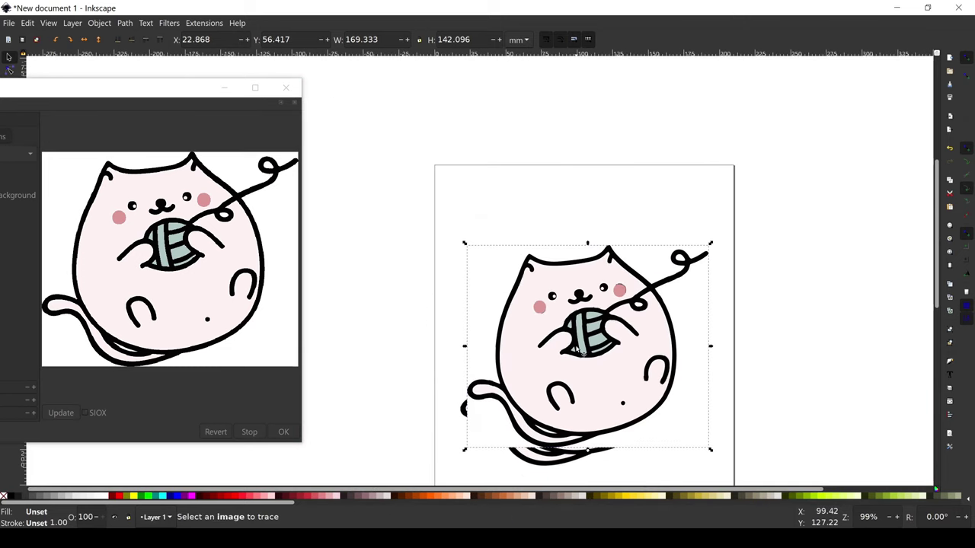
{"action": "left_click_drag", "start_coordinate": [479, 421], "coordinate": [607, 318]}
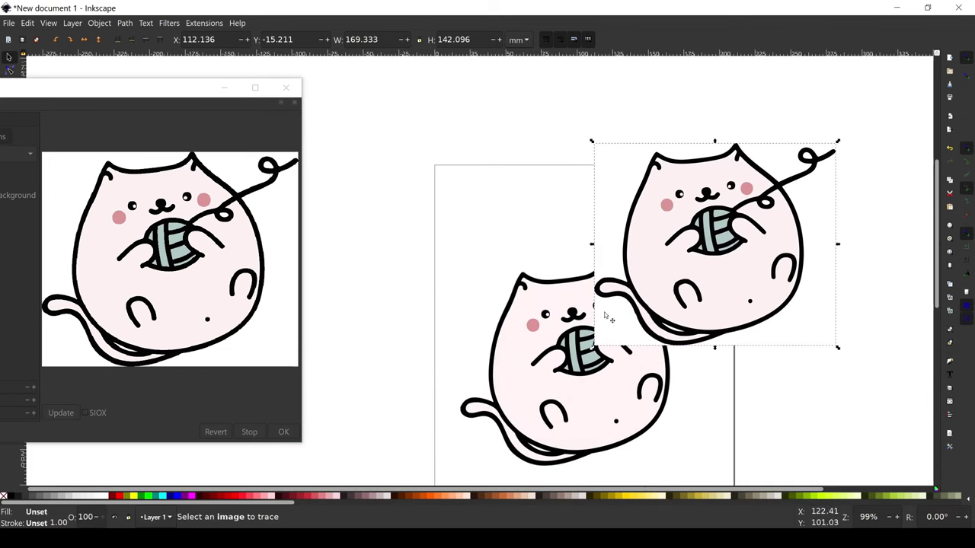
{"action": "left_click", "coordinate": [527, 366]}
{"action": "key", "text": "Delete"}
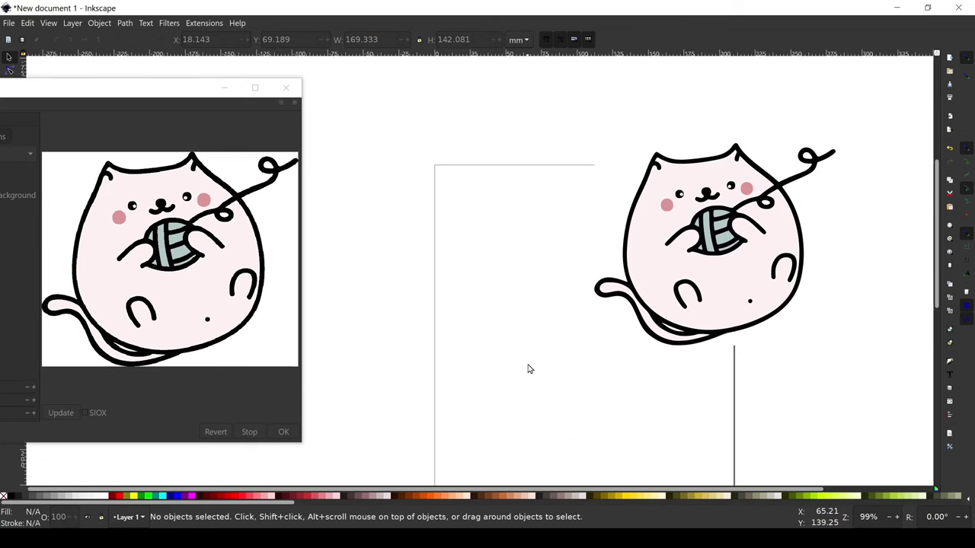
Move the traced cat back to the page centre and close the Trace Bitmap dialog.
{"action": "left_click_drag", "start_coordinate": [684, 207], "coordinate": [550, 318]}
{"action": "left_click", "coordinate": [764, 374]}
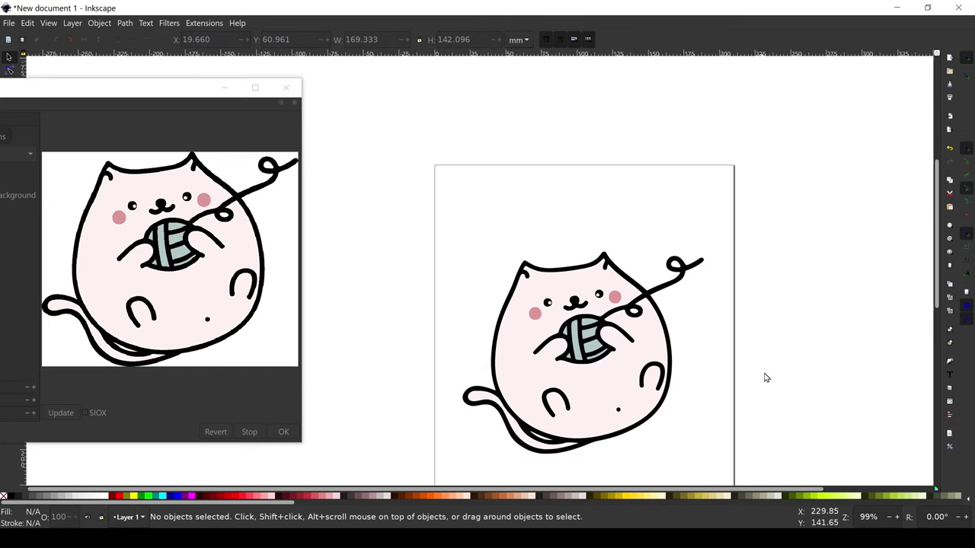
{"action": "scroll", "coordinate": [751, 373], "scroll_direction": "down", "scroll_amount": 3}
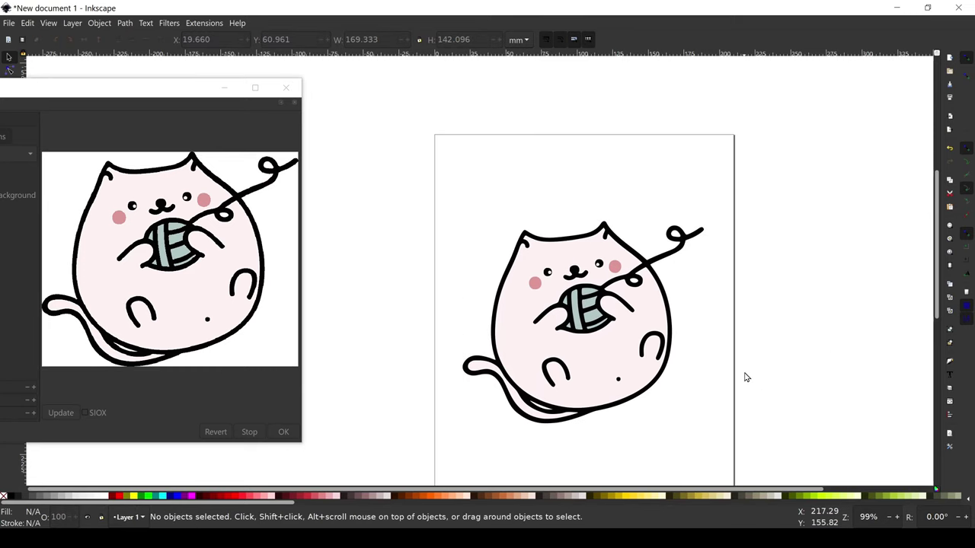
{"action": "left_click", "coordinate": [287, 89]}
{"action": "scroll", "coordinate": [559, 273], "scroll_direction": "up", "scroll_amount": 1}
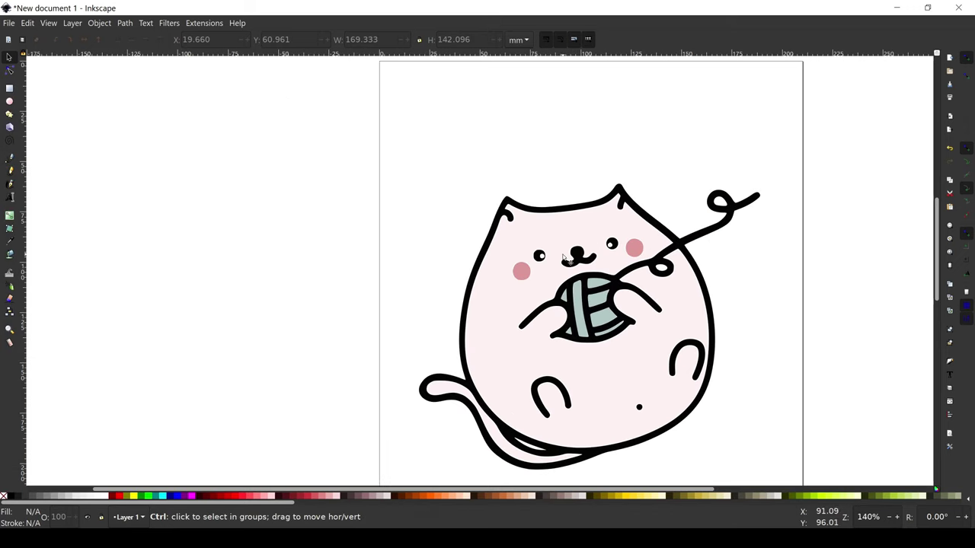
{"action": "scroll", "coordinate": [564, 275], "scroll_direction": "up", "scroll_amount": 2}
{"action": "scroll", "coordinate": [587, 285], "scroll_direction": "up", "scroll_amount": 1}
{"action": "scroll", "coordinate": [595, 298], "scroll_direction": "up", "scroll_amount": 1}
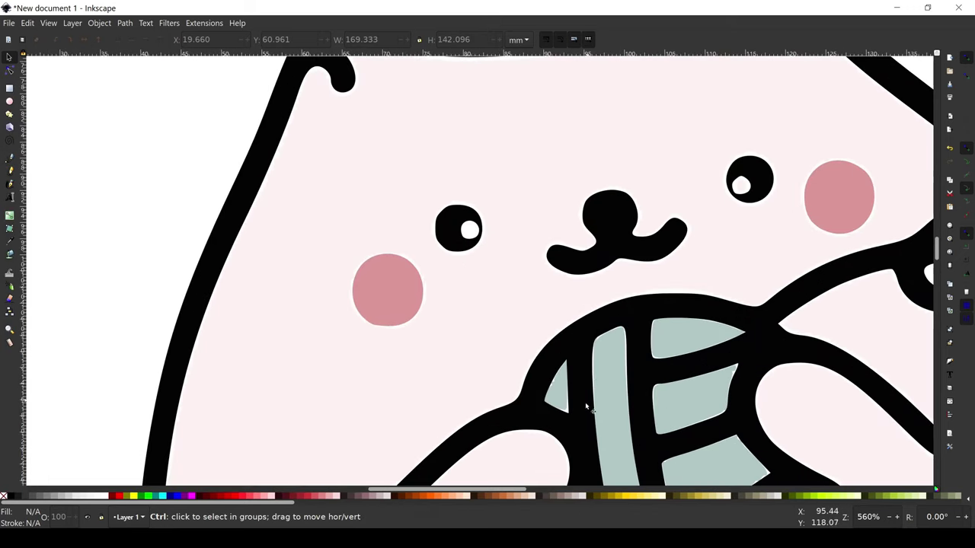
{"action": "scroll", "coordinate": [568, 419], "scroll_direction": "up", "scroll_amount": 1}
{"action": "scroll", "coordinate": [557, 425], "scroll_direction": "up", "scroll_amount": 1}
{"action": "scroll", "coordinate": [557, 424], "scroll_direction": "up", "scroll_amount": 1}
{"action": "scroll", "coordinate": [560, 396], "scroll_direction": "up", "scroll_amount": 1}
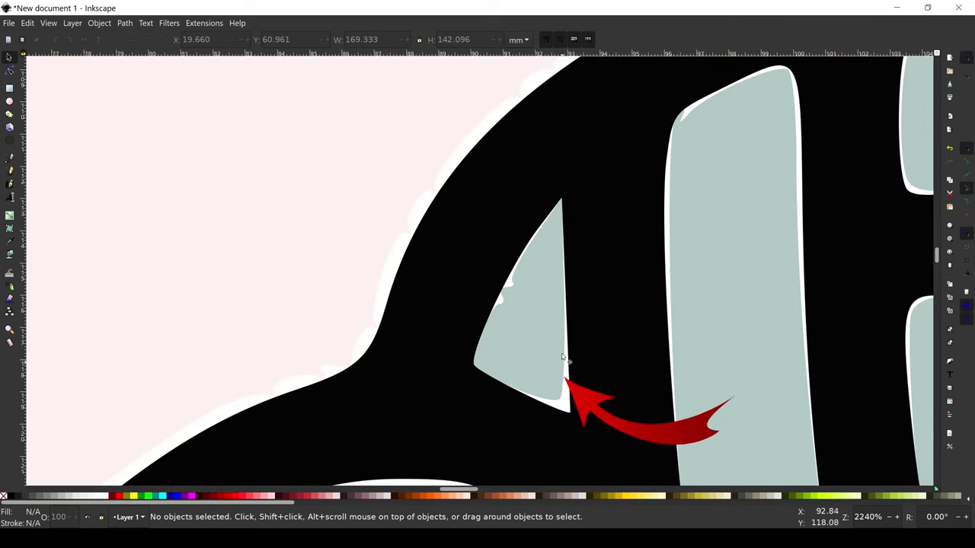
{"action": "left_click", "coordinate": [415, 217]}
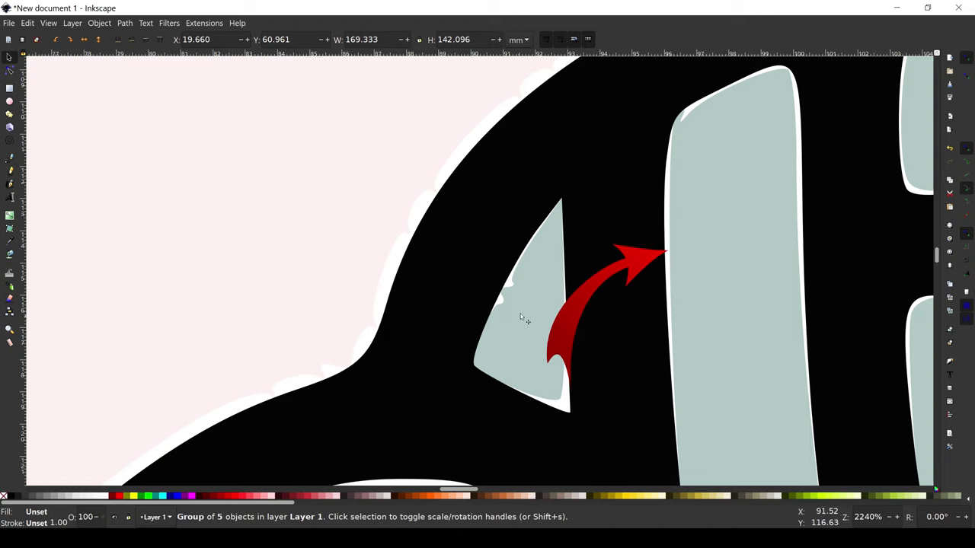
{"action": "scroll", "coordinate": [728, 353], "scroll_direction": "down", "scroll_amount": 2}
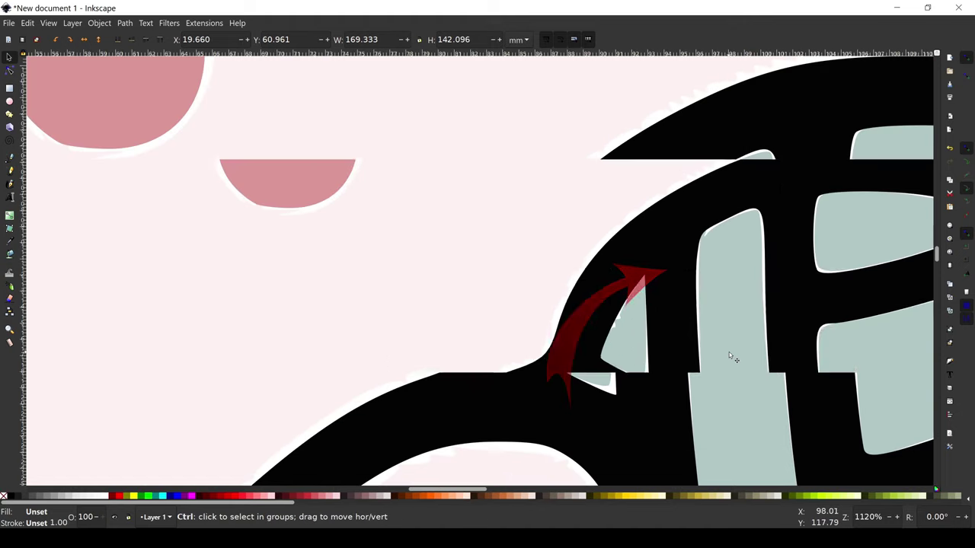
{"action": "scroll", "coordinate": [729, 352], "scroll_direction": "down", "scroll_amount": 2}
{"action": "scroll", "coordinate": [730, 353], "scroll_direction": "down", "scroll_amount": 1}
{"action": "scroll", "coordinate": [568, 326], "scroll_direction": "right", "scroll_amount": 2}
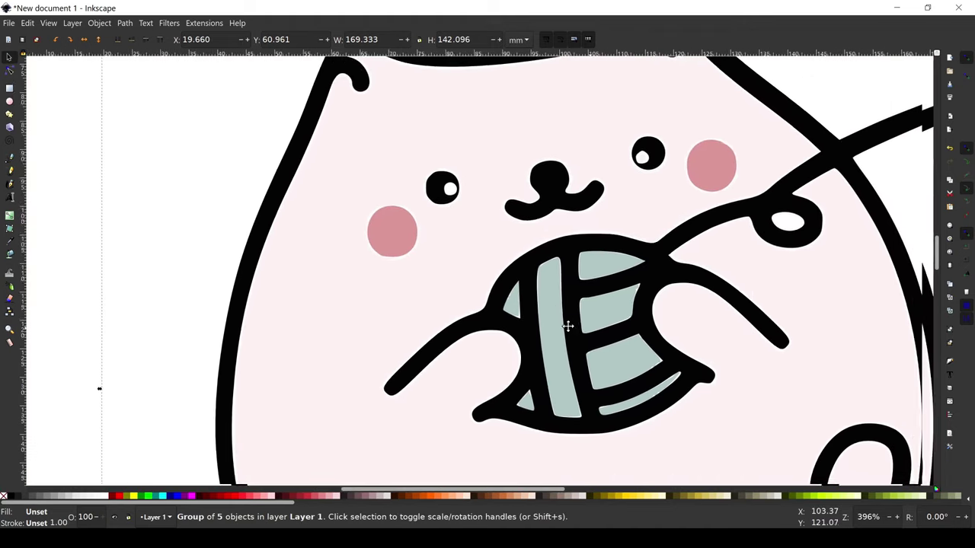
{"action": "scroll", "coordinate": [567, 326], "scroll_direction": "right", "scroll_amount": 1}
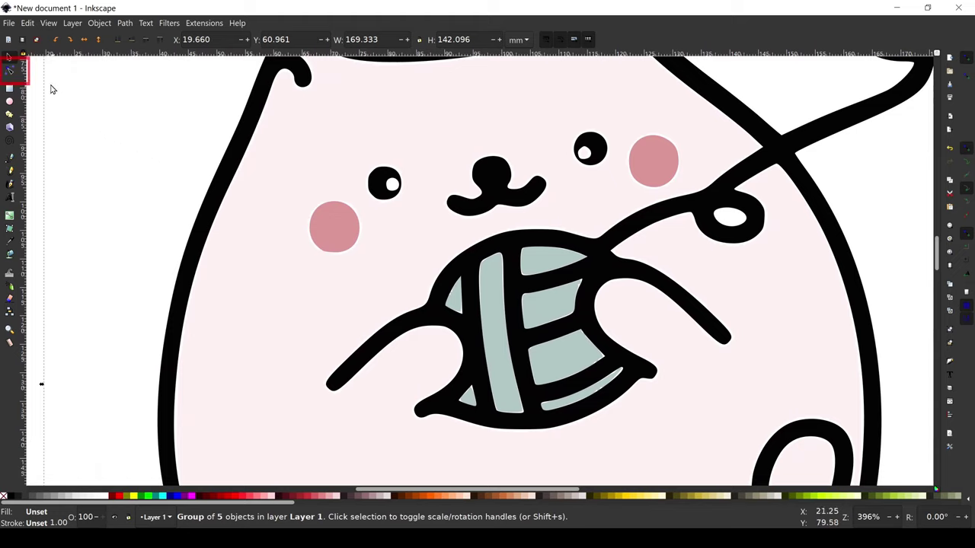
Select the grey yarn-ball path with the node tool and apply Path > Outset.
{"action": "left_click", "coordinate": [12, 75]}
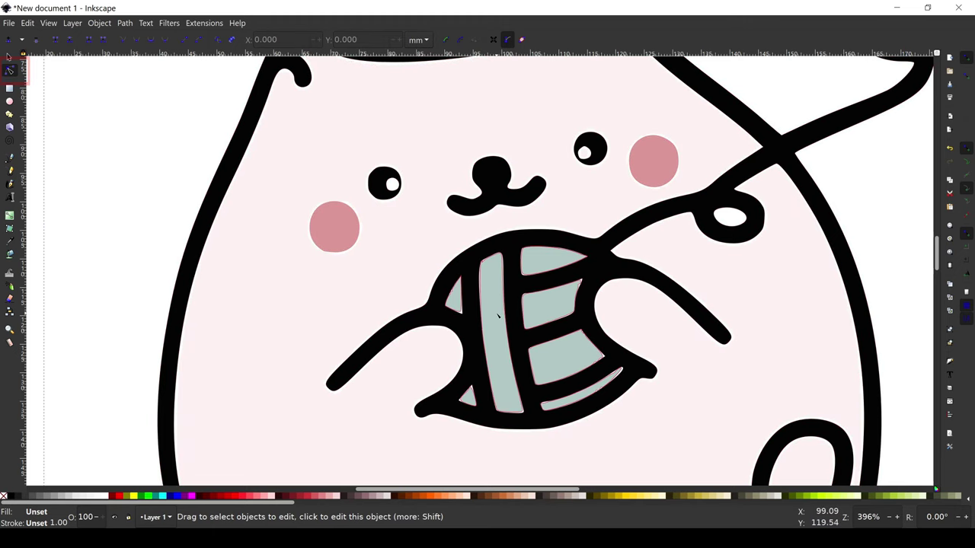
{"action": "left_click", "coordinate": [496, 312]}
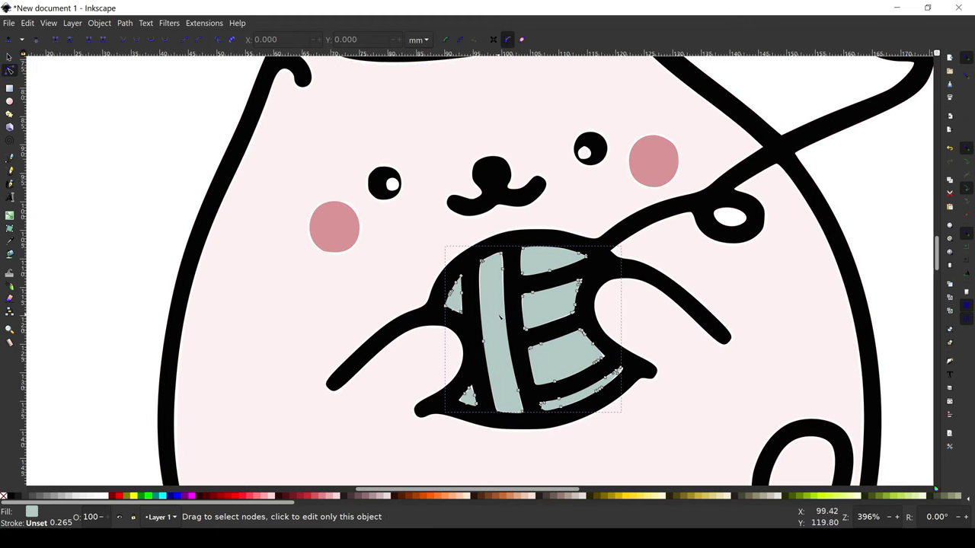
{"action": "left_click", "coordinate": [125, 23]}
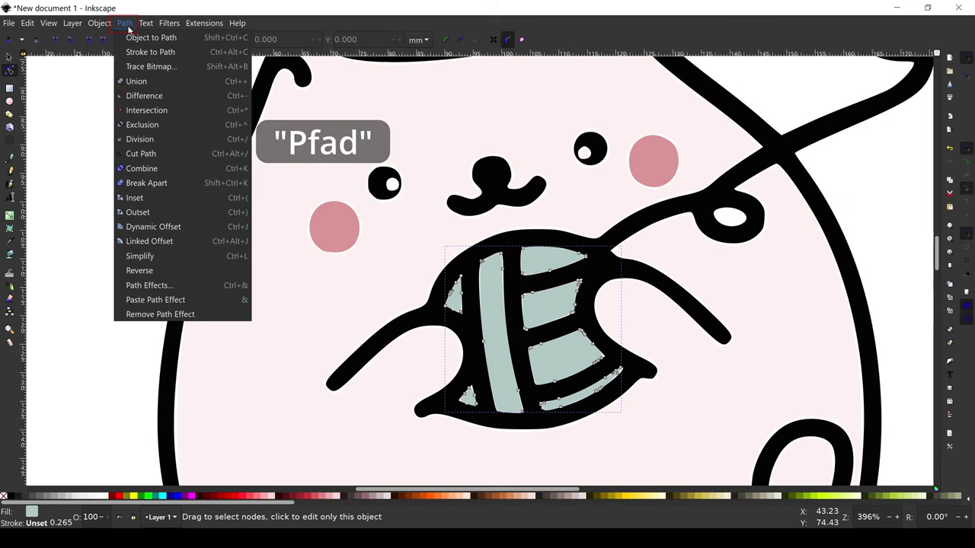
{"action": "left_click", "coordinate": [146, 212]}
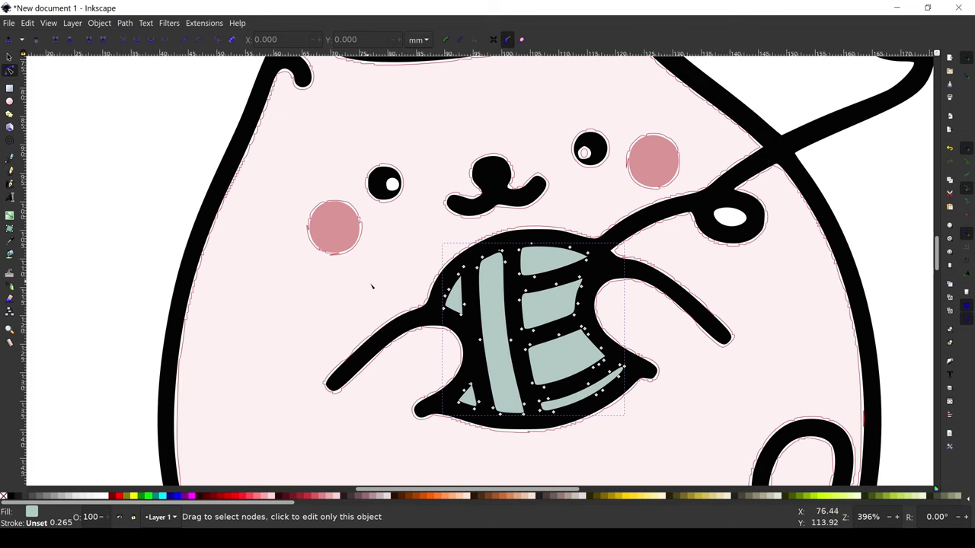
Select the cat's large black outline path and Outset it to close the white gaps.
{"action": "scroll", "coordinate": [457, 384], "scroll_direction": "up", "scroll_amount": 1}
{"action": "scroll", "coordinate": [457, 384], "scroll_direction": "up", "scroll_amount": 1}
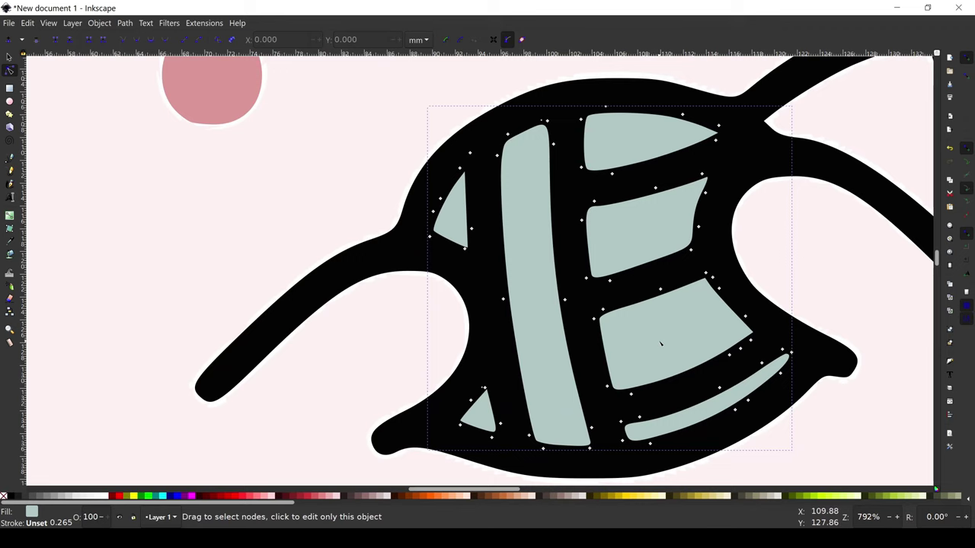
{"action": "scroll", "coordinate": [660, 344], "scroll_direction": "down", "scroll_amount": 2}
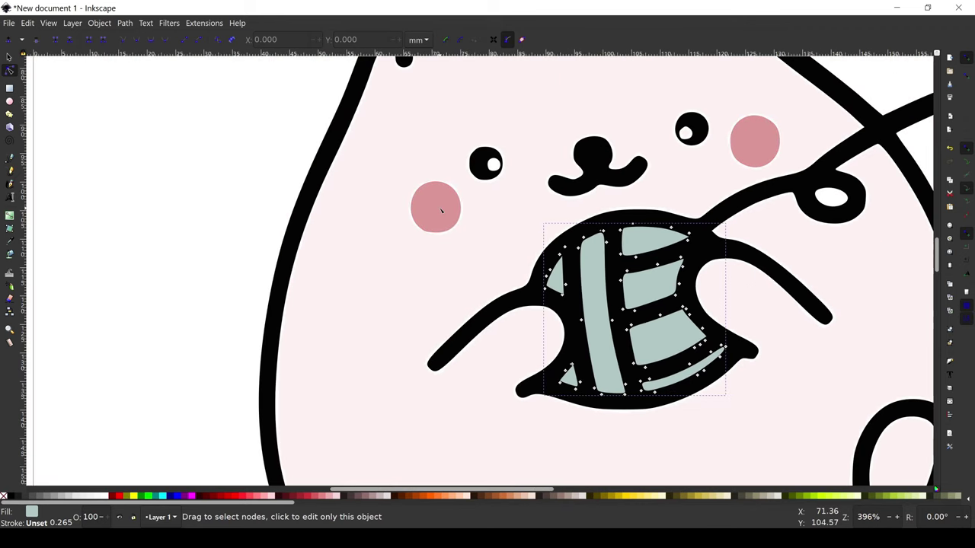
{"action": "scroll", "coordinate": [435, 226], "scroll_direction": "up", "scroll_amount": 2}
{"action": "scroll", "coordinate": [254, 231], "scroll_direction": "up", "scroll_amount": 1}
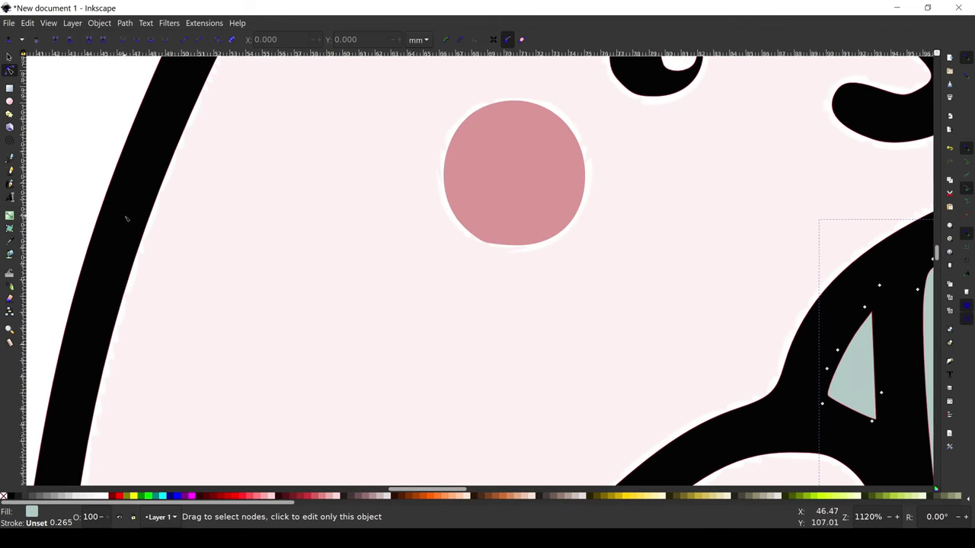
{"action": "left_click", "coordinate": [179, 230]}
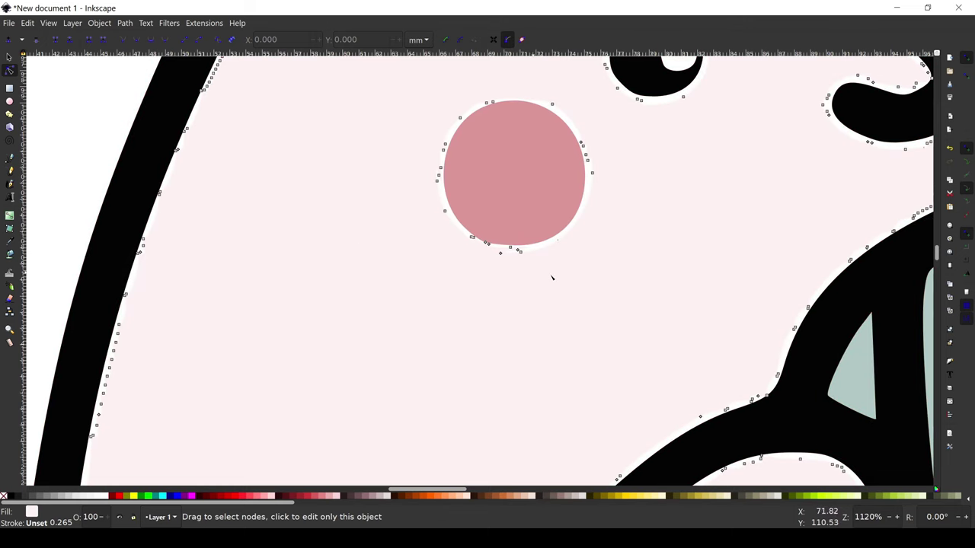
{"action": "scroll", "coordinate": [564, 279], "scroll_direction": "down", "scroll_amount": 1}
{"action": "scroll", "coordinate": [601, 282], "scroll_direction": "down", "scroll_amount": 2}
{"action": "scroll", "coordinate": [620, 283], "scroll_direction": "down", "scroll_amount": 1}
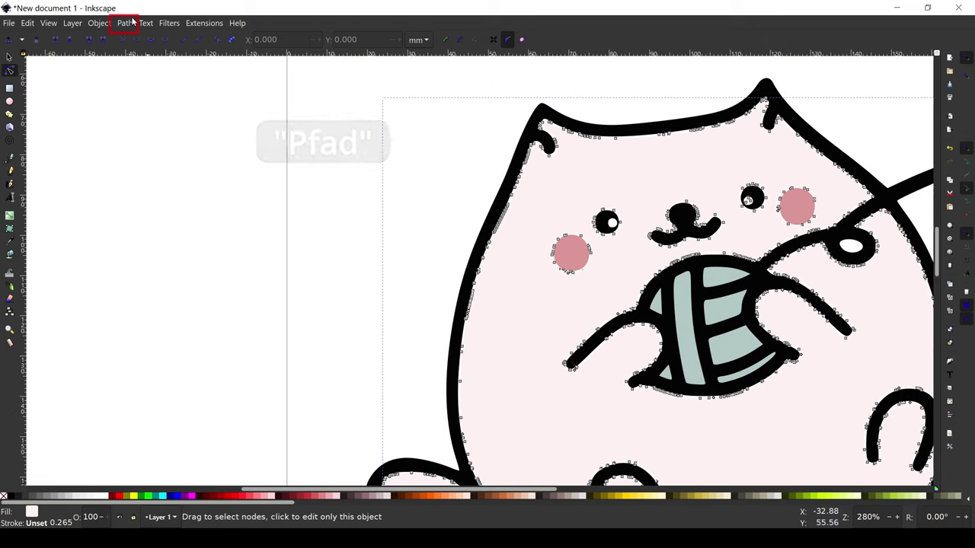
{"action": "left_click", "coordinate": [125, 24]}
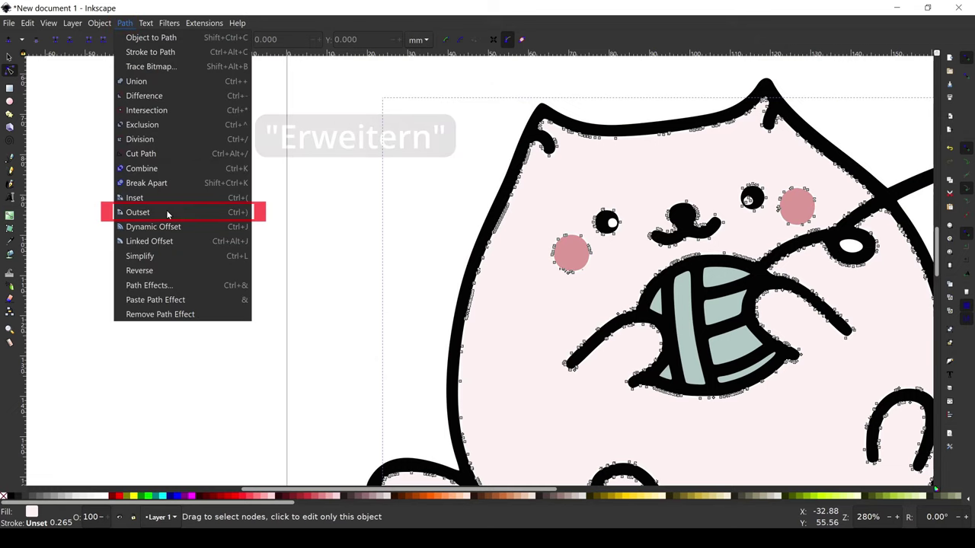
{"action": "left_click", "coordinate": [140, 211]}
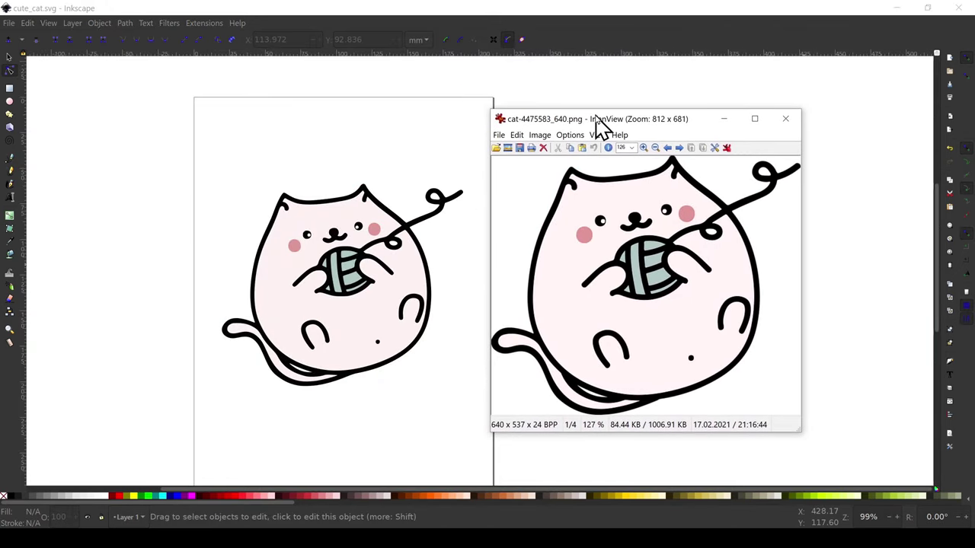
Place the IrfanView original cat PNG beside the drawing, then zoom into the Inkscape cat.
{"action": "left_click_drag", "start_coordinate": [577, 52], "coordinate": [598, 128]}
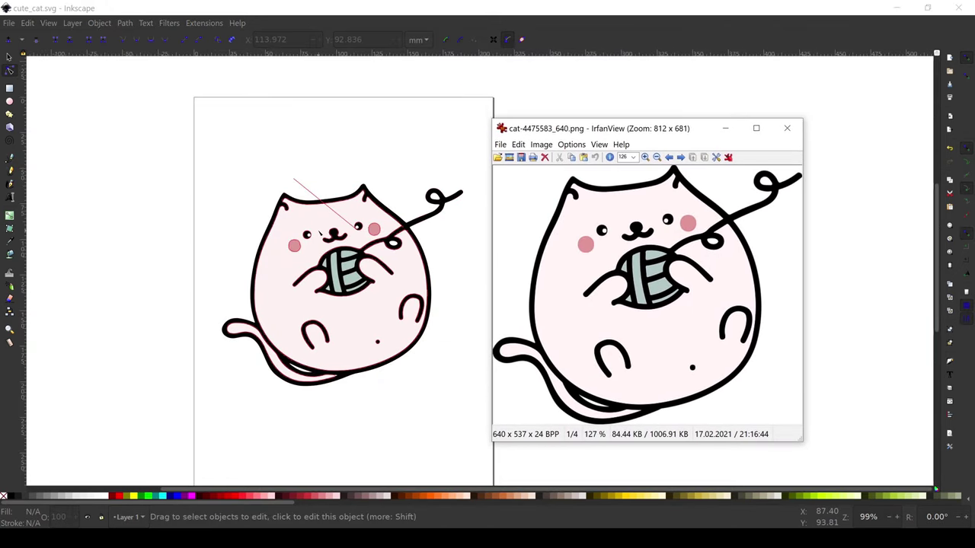
{"action": "left_click", "coordinate": [395, 263]}
{"action": "scroll", "coordinate": [294, 233], "scroll_direction": "up", "scroll_amount": 1, "text": "ctrl"}
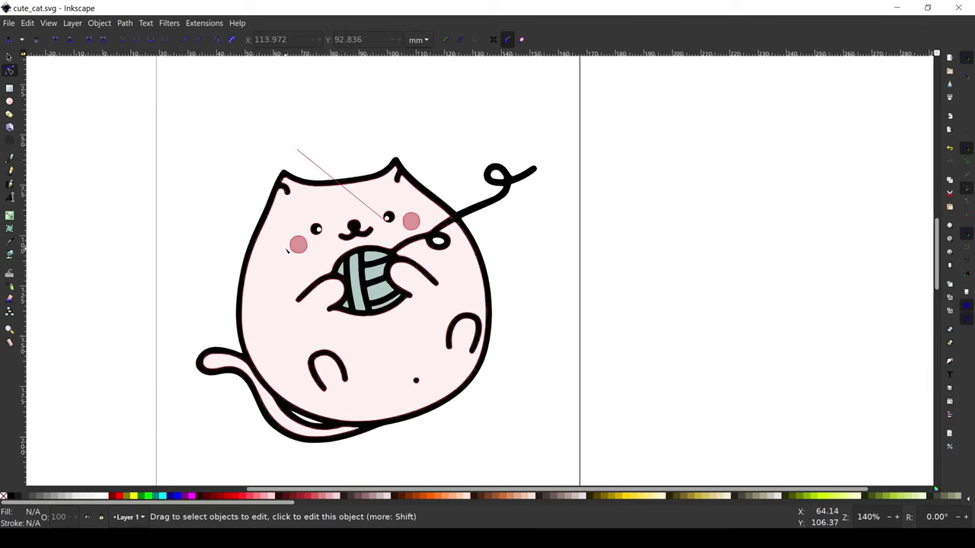
{"action": "scroll", "coordinate": [294, 234], "scroll_direction": "up", "scroll_amount": 1, "text": "ctrl"}
{"action": "scroll", "coordinate": [294, 234], "scroll_direction": "up", "scroll_amount": 1, "text": "ctrl"}
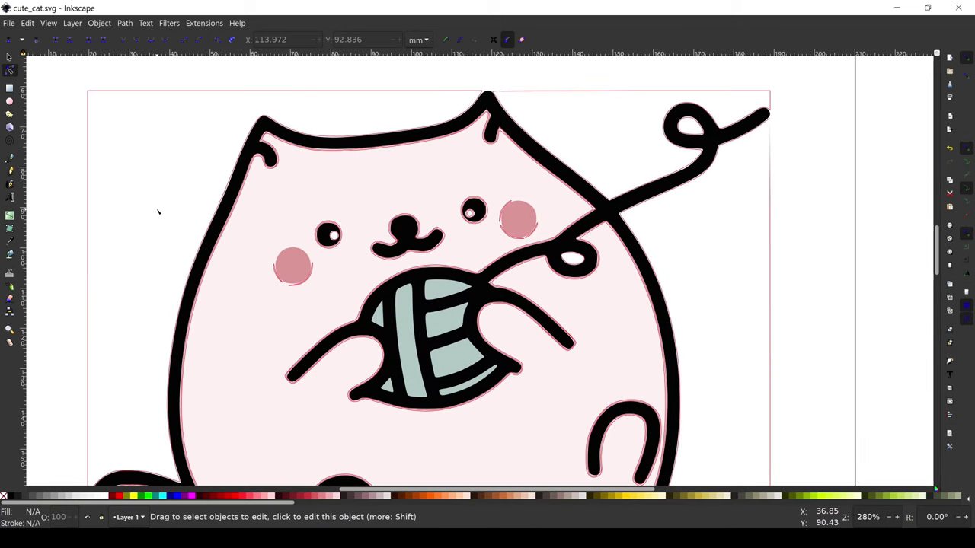
{"action": "left_click", "coordinate": [10, 58]}
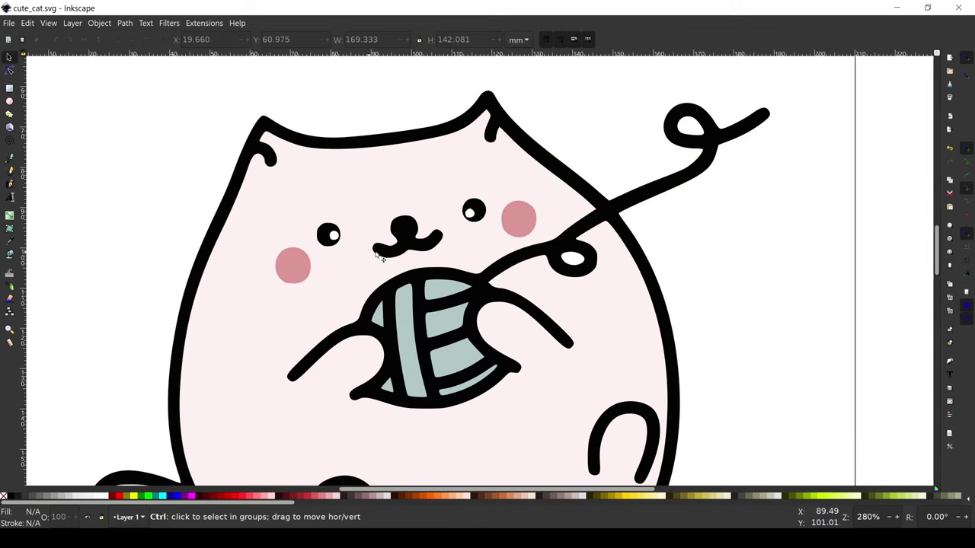
Zoom and pan to the eye left of the cat's nose and select its group.
{"action": "scroll", "coordinate": [367, 243], "scroll_direction": "up", "scroll_amount": 1, "text": "ctrl"}
{"action": "scroll", "coordinate": [366, 243], "scroll_direction": "up", "scroll_amount": 2, "text": "ctrl"}
{"action": "scroll", "coordinate": [452, 269], "scroll_direction": "up", "scroll_amount": 1, "text": "ctrl"}
{"action": "scroll", "coordinate": [509, 276], "scroll_direction": "up", "scroll_amount": 1, "text": "ctrl"}
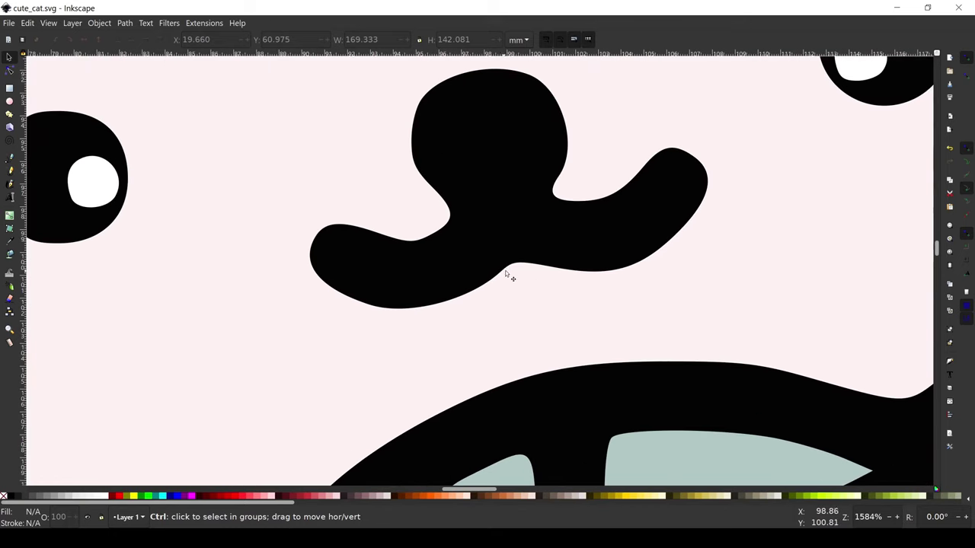
{"action": "left_click_drag", "start_coordinate": [739, 222], "coordinate": [543, 320]}
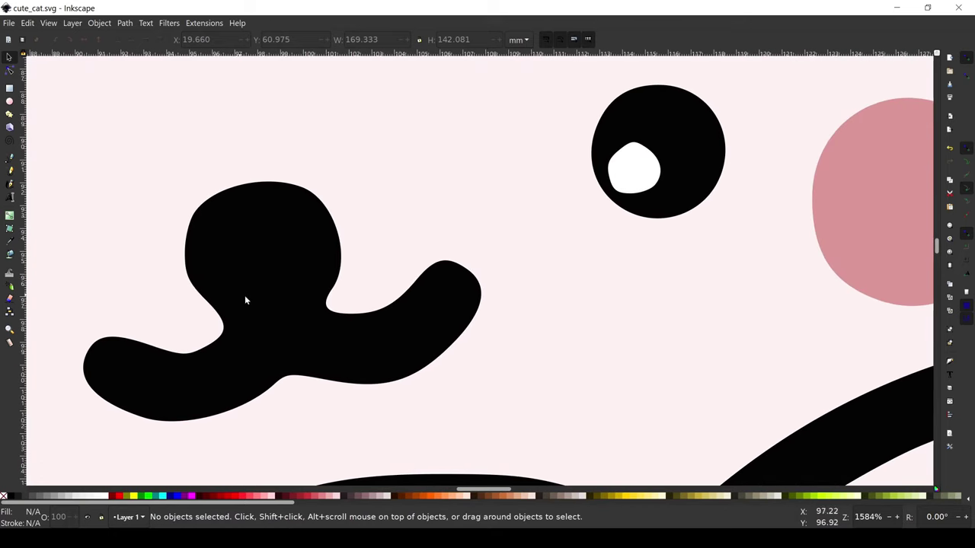
{"action": "left_click_drag", "start_coordinate": [245, 301], "coordinate": [746, 239]}
{"action": "left_click_drag", "start_coordinate": [466, 251], "coordinate": [511, 274]}
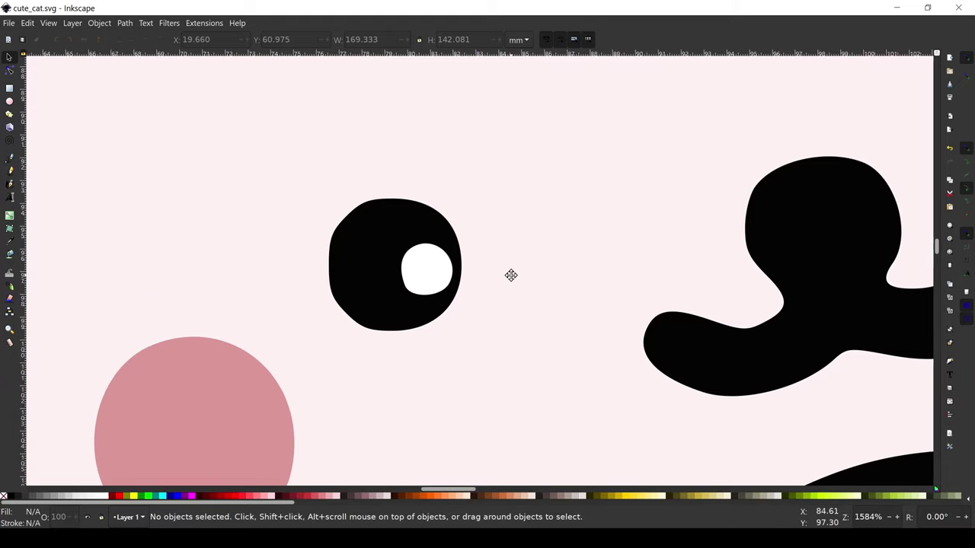
{"action": "scroll", "coordinate": [449, 327], "scroll_direction": "up", "scroll_amount": 1, "text": "ctrl"}
{"action": "scroll", "coordinate": [425, 335], "scroll_direction": "up", "scroll_amount": 1, "text": "ctrl"}
{"action": "left_click", "coordinate": [390, 319]}
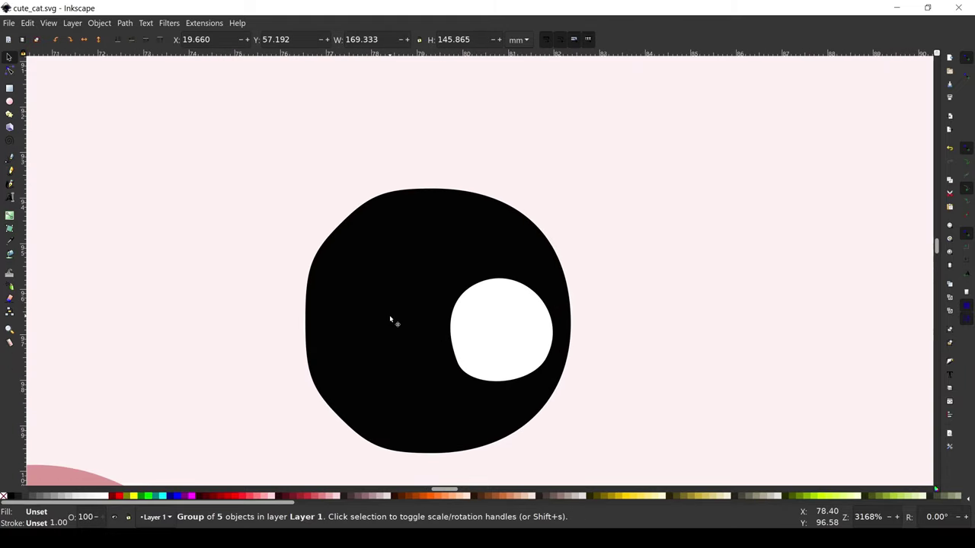
Delete the surplus upper-left and lower-left eye-outline nodes and round out the eye's left side.
{"action": "left_click", "coordinate": [9, 70]}
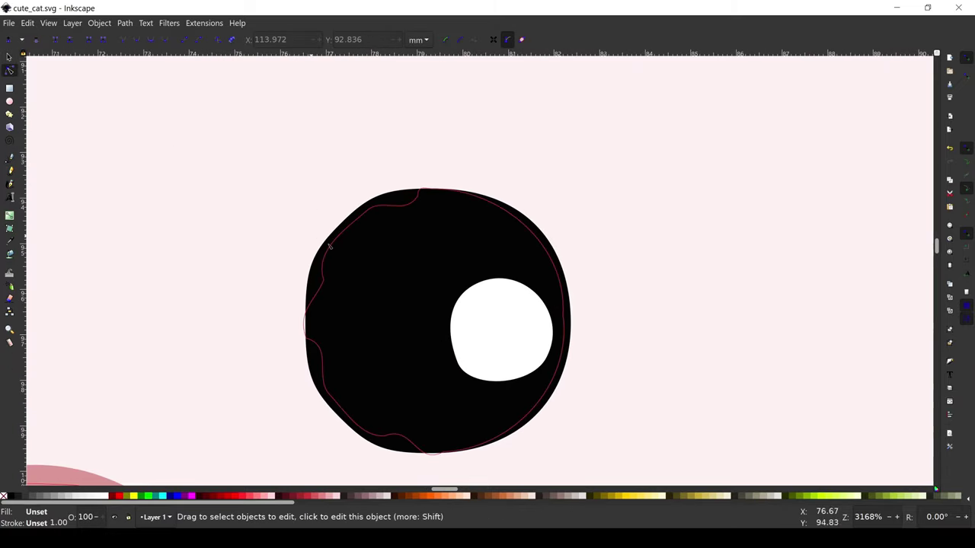
{"action": "left_click", "coordinate": [396, 265]}
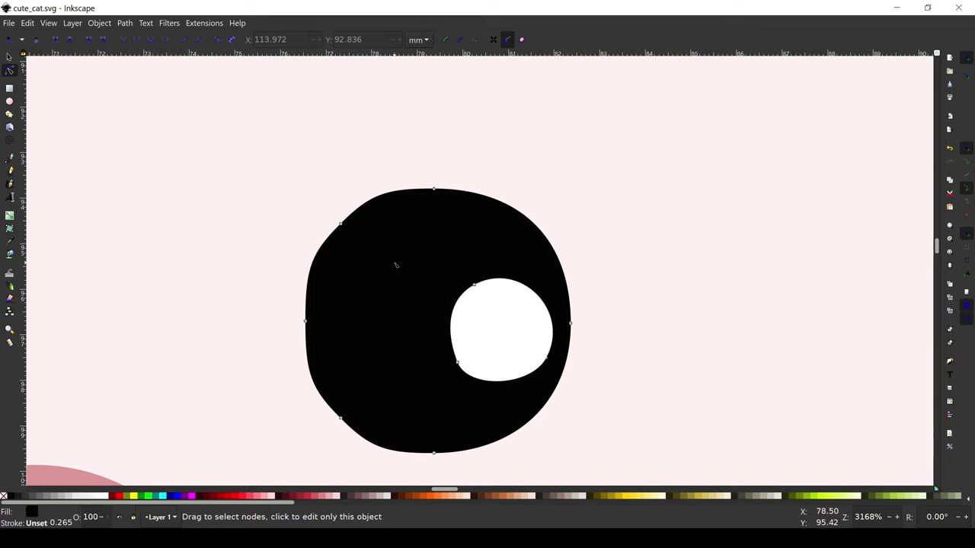
{"action": "left_click", "coordinate": [305, 321]}
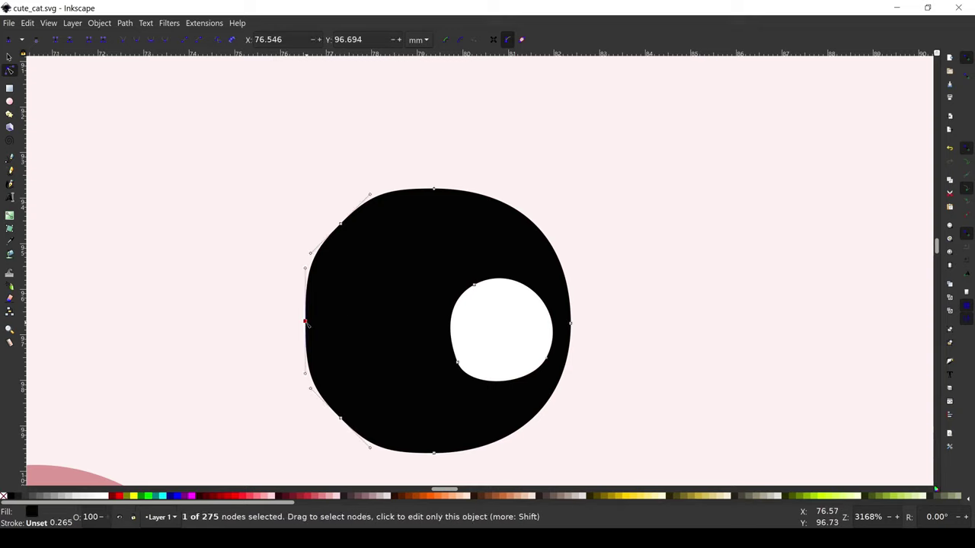
{"action": "left_click", "coordinate": [340, 225]}
{"action": "key", "text": "Delete"}
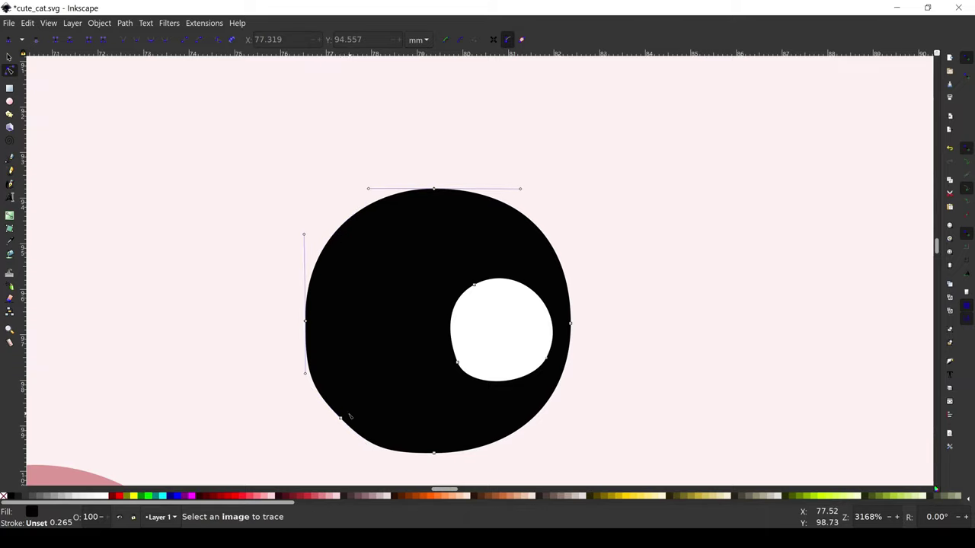
{"action": "left_click", "coordinate": [340, 418]}
{"action": "key", "text": "Delete"}
{"action": "left_click_drag", "start_coordinate": [306, 321], "coordinate": [301, 322]}
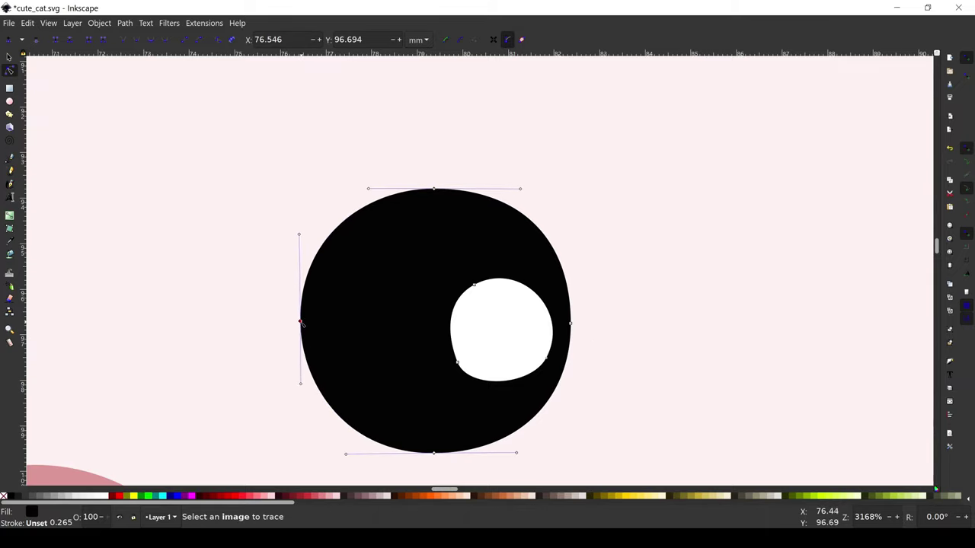
Reshape the white highlights, remove a highlight's bottom node, then clear selection and view the whole cat.
{"action": "left_click_drag", "start_coordinate": [552, 329], "coordinate": [567, 306]}
{"action": "left_click_drag", "start_coordinate": [546, 358], "coordinate": [539, 373]}
{"action": "left_click_drag", "start_coordinate": [474, 285], "coordinate": [481, 287]}
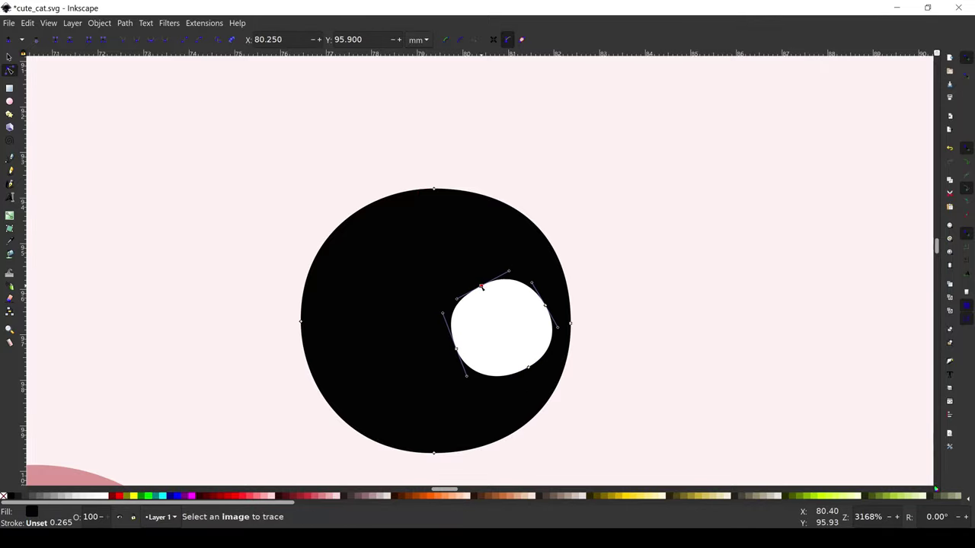
{"action": "scroll", "coordinate": [481, 286], "scroll_direction": "down", "scroll_amount": 4}
{"action": "scroll", "coordinate": [431, 409], "scroll_direction": "right", "scroll_amount": 5}
{"action": "scroll", "coordinate": [430, 409], "scroll_direction": "up", "scroll_amount": 4}
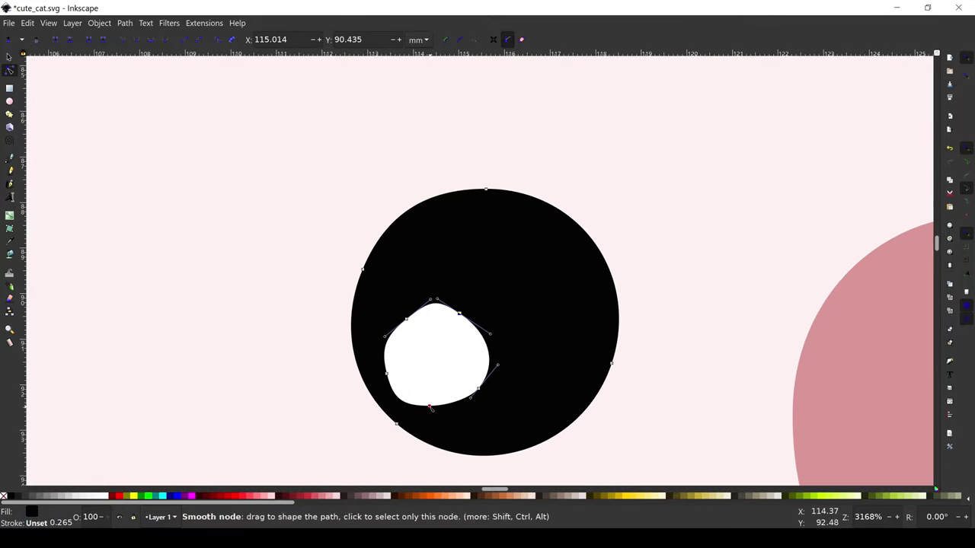
{"action": "left_click", "coordinate": [430, 409]}
{"action": "key", "text": "Delete"}
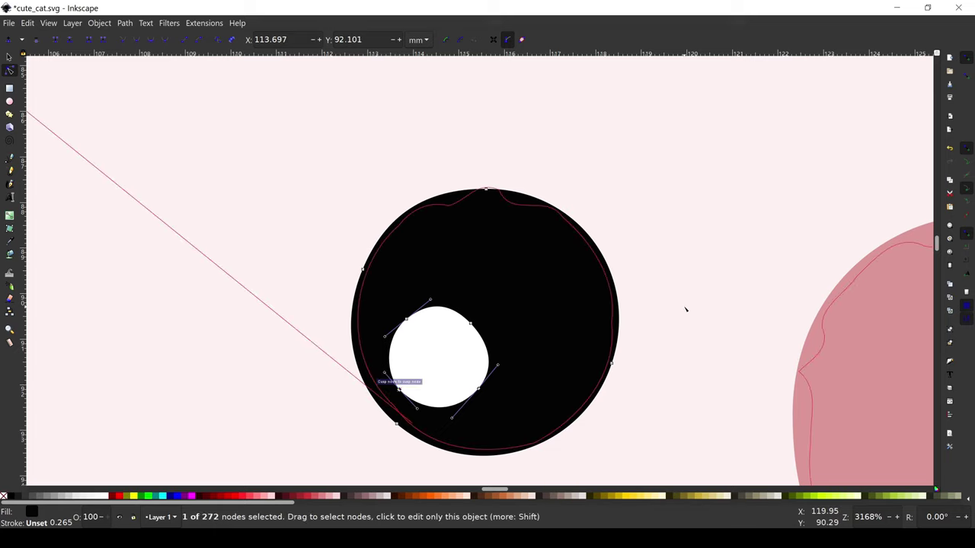
{"action": "scroll", "coordinate": [686, 307], "scroll_direction": "down", "scroll_amount": 2}
{"action": "scroll", "coordinate": [686, 307], "scroll_direction": "down", "scroll_amount": 2}
{"action": "key", "text": "Escape"}
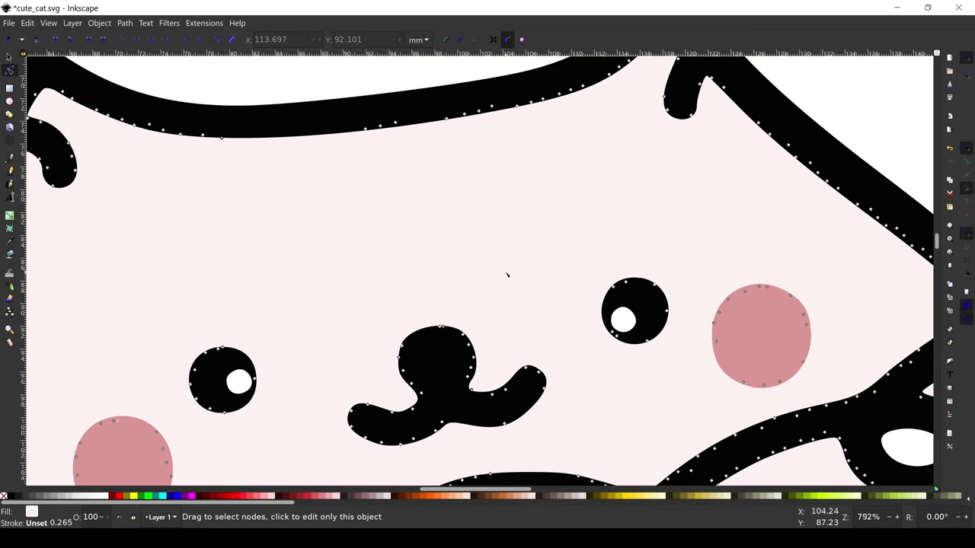
{"action": "scroll", "coordinate": [507, 274], "scroll_direction": "down", "scroll_amount": 1}
{"action": "scroll", "coordinate": [508, 274], "scroll_direction": "down", "scroll_amount": 1}
{"action": "scroll", "coordinate": [681, 217], "scroll_direction": "down", "scroll_amount": 1}
{"action": "key", "text": "Escape"}
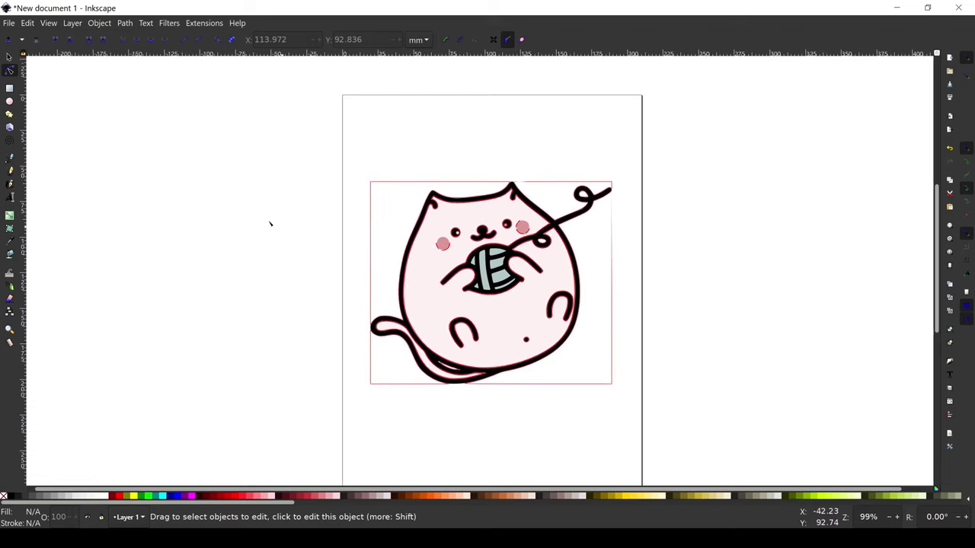
Save the drawing as cute_cat.svg in the inkscape folder via Save As.
{"action": "left_click", "coordinate": [11, 25]}
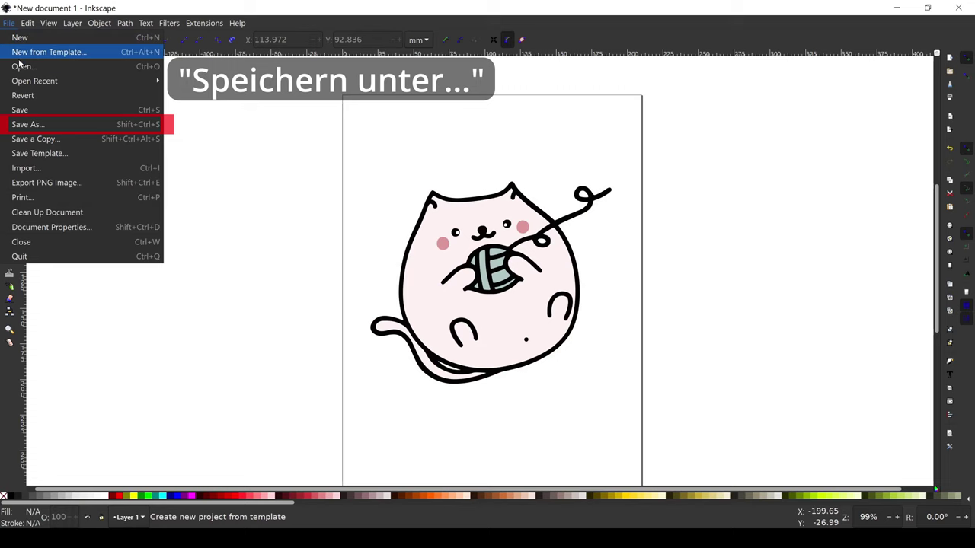
{"action": "left_click", "coordinate": [44, 124]}
{"action": "type", "text": "cute_cat.svg"}
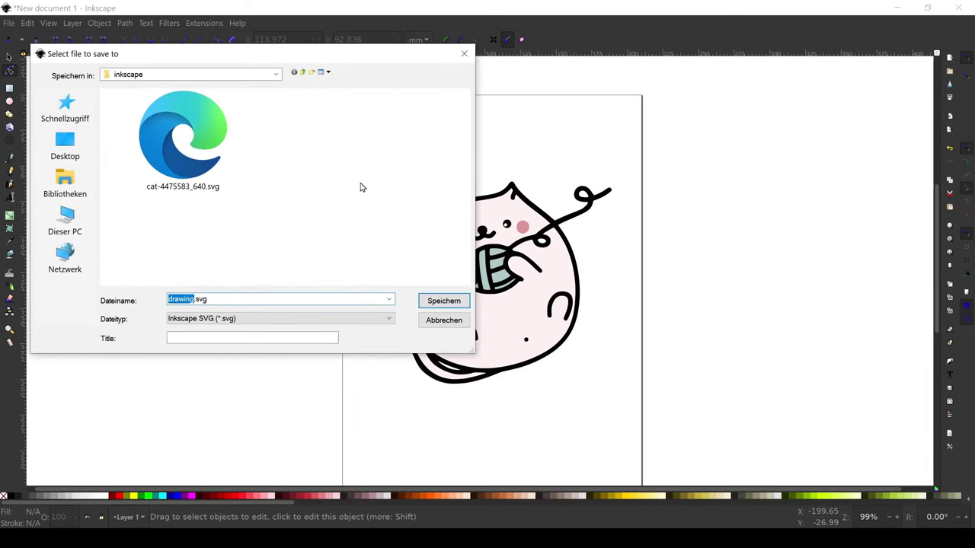
{"action": "left_click", "coordinate": [444, 301]}
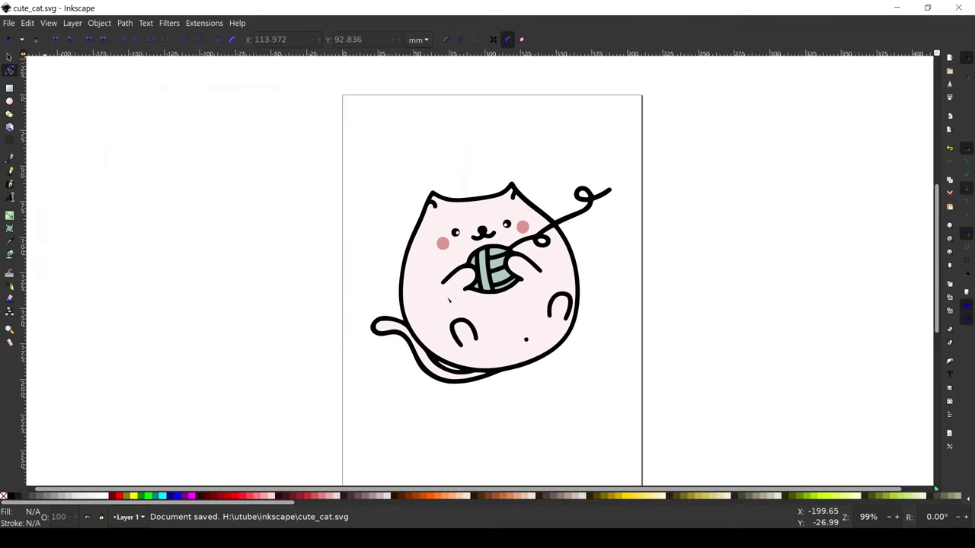
{"action": "left_click", "coordinate": [734, 332]}
{"action": "left_click_drag", "start_coordinate": [734, 333], "coordinate": [692, 315]}
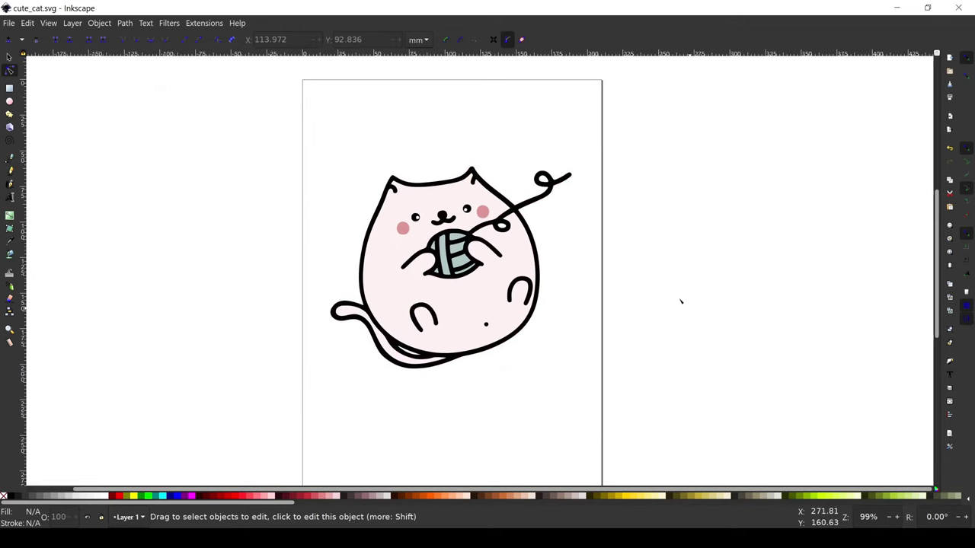